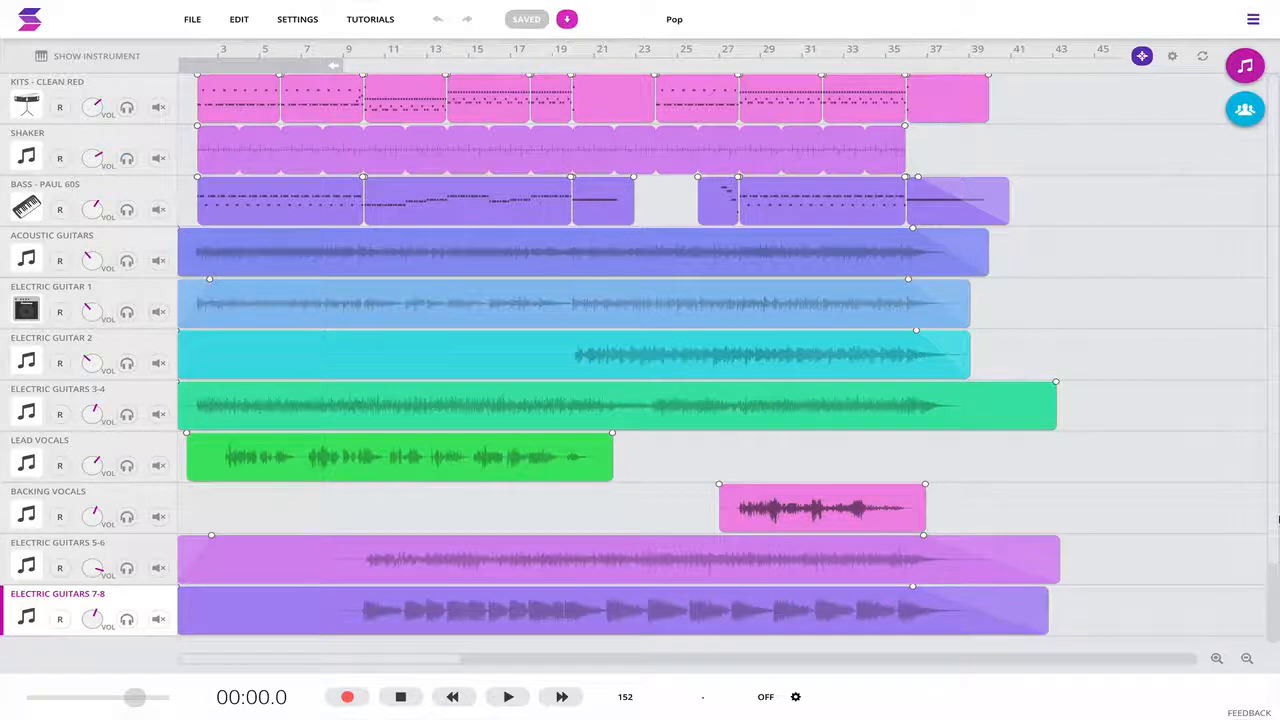
key("ctrl+a")
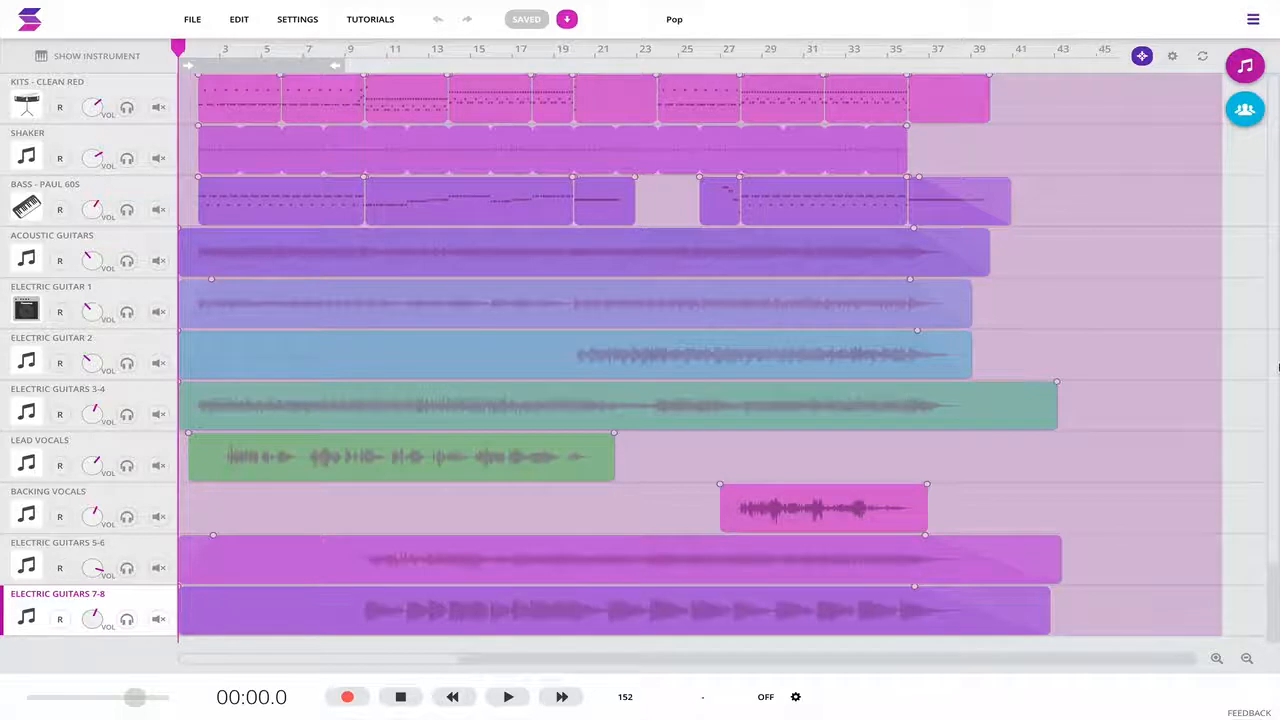
key("Escape")
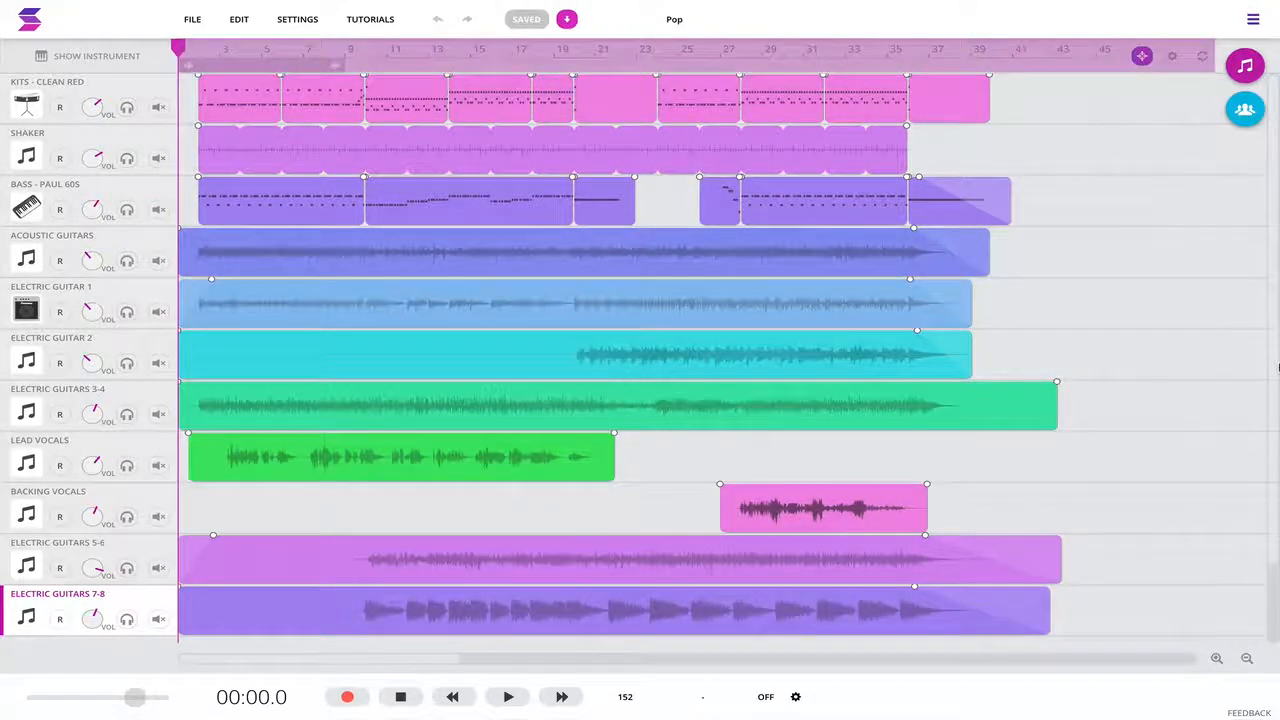
mouse_move(549, 47)
left_mouse_down()
mouse_move(502, 47)
mouse_move(544, 47)
left_mouse_up()
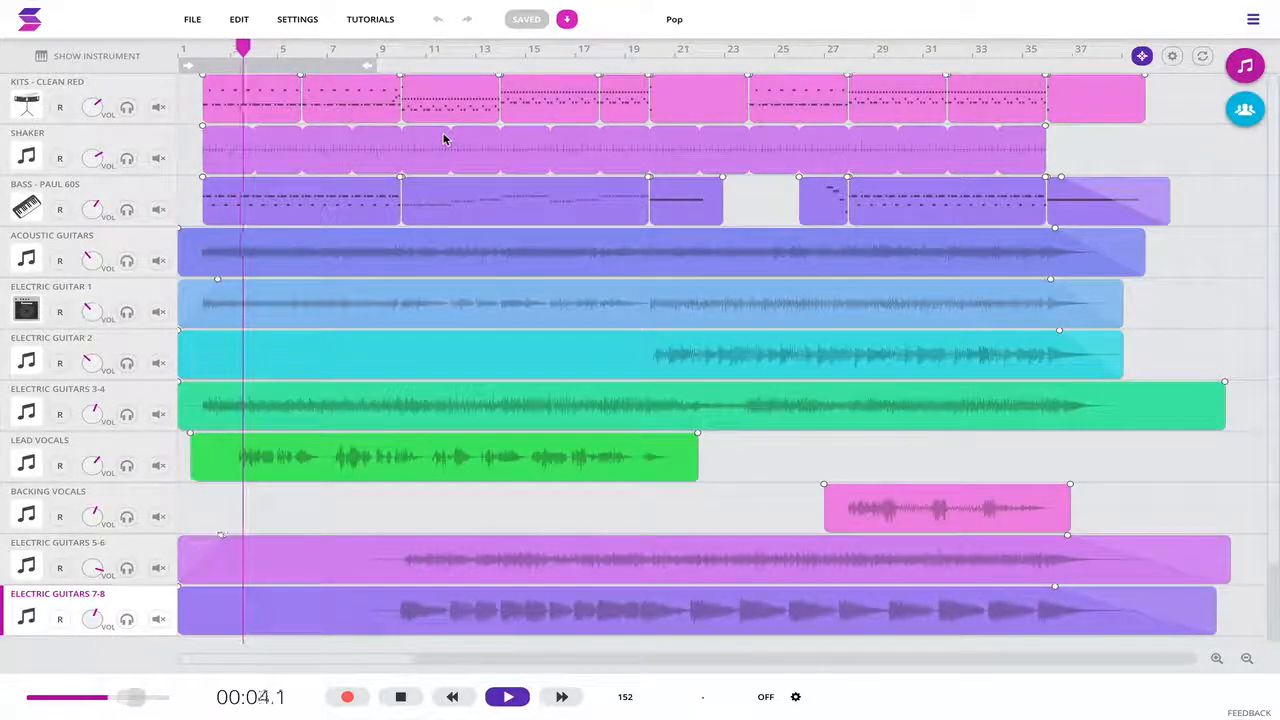
Step: Stop playback, move the playhead further along the timeline and resume playing from there
key("space")
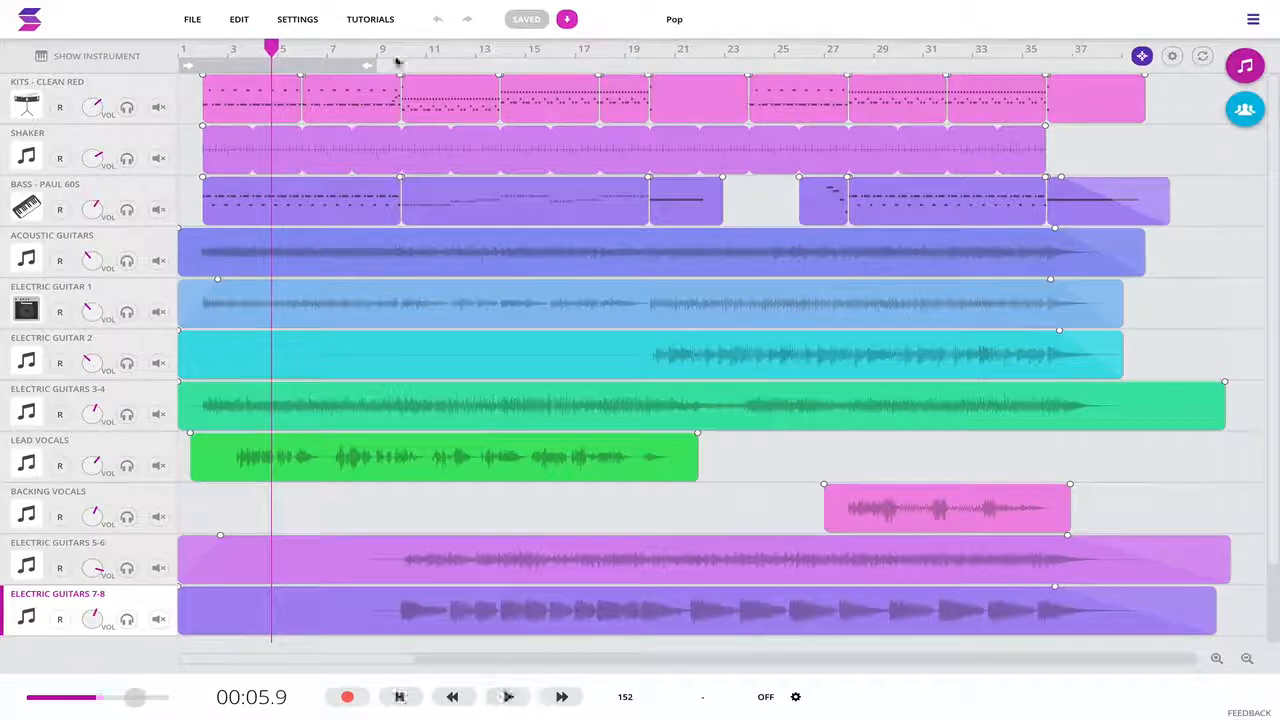
left_click_drag(272, 47, 523, 150)
key("space")
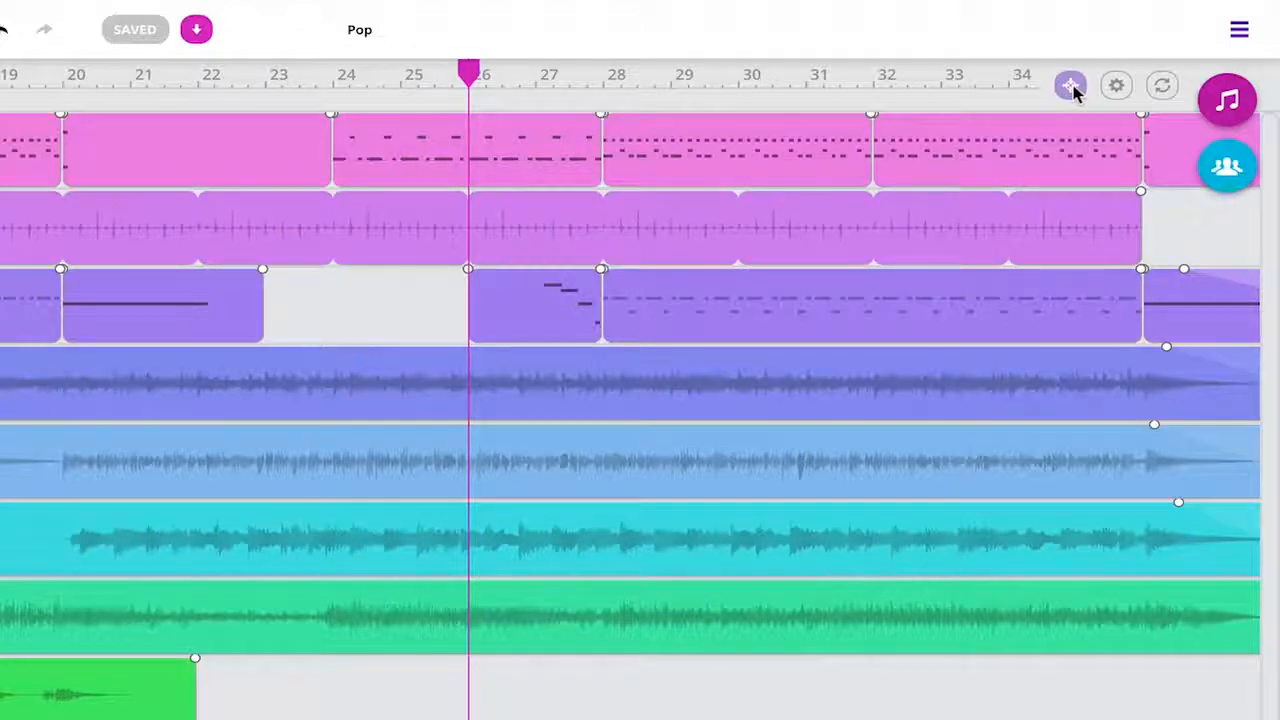
Step: Move the playhead to bar 28, toggle snap to grid and shift the playhead slightly past that bar
left_click_drag(473, 72, 603, 74)
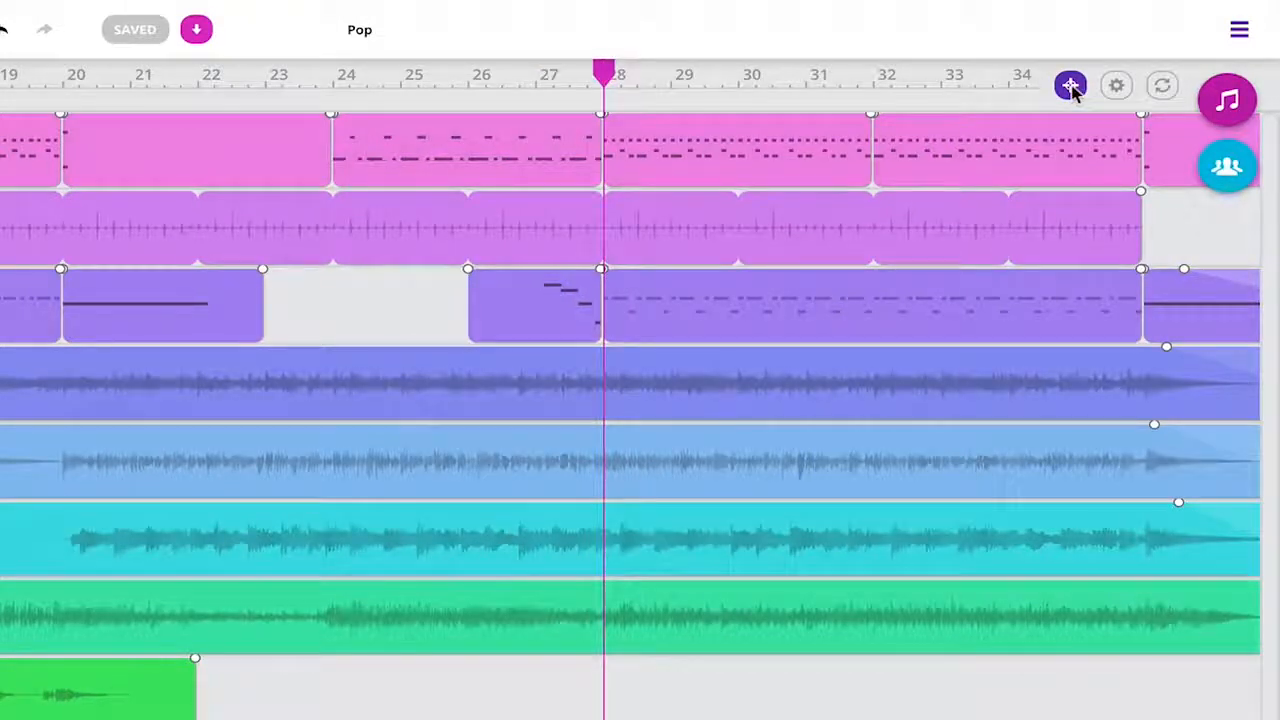
left_click(1072, 88)
mouse_move(603, 74)
left_mouse_down()
mouse_move(462, 74)
mouse_move(618, 74)
left_mouse_up()
Step: Set the timeline's grid size to 1/16
left_click(1120, 90)
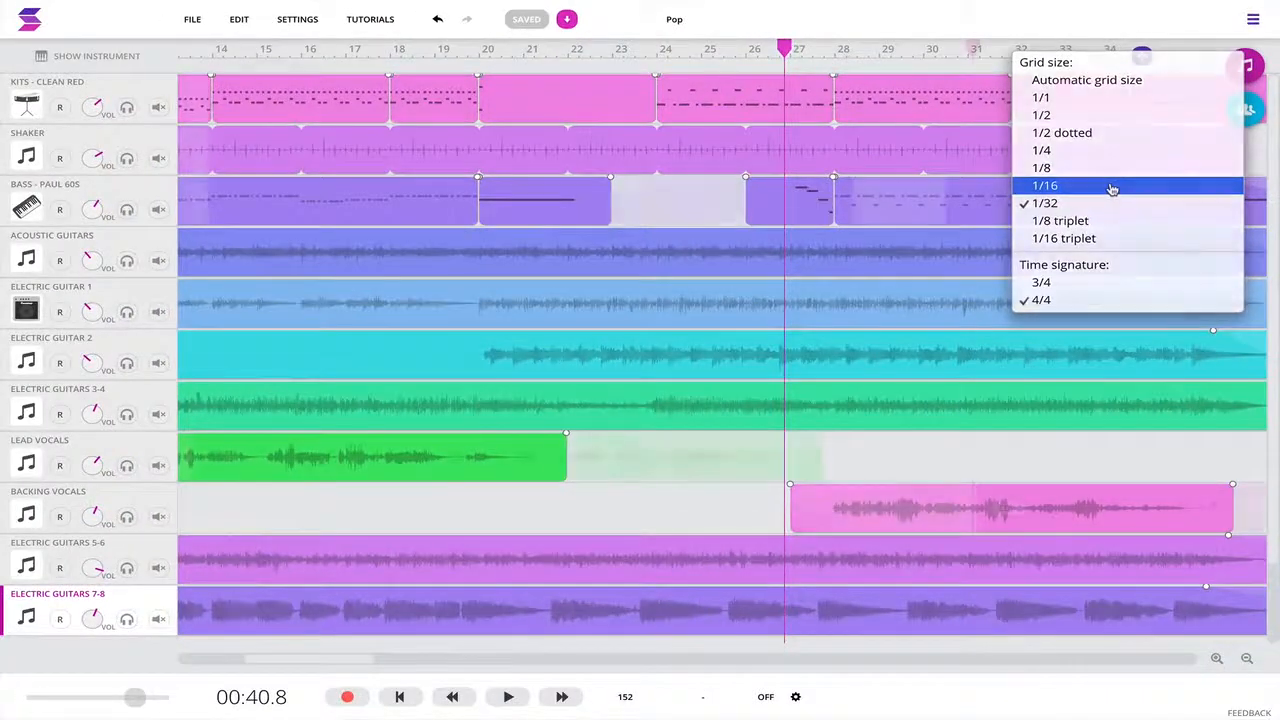
left_click(1111, 186)
Step: Examine the arrangement around bar 27 up close and in full by zooming the timeline in and out
left_click(1246, 658)
left_click(1218, 659)
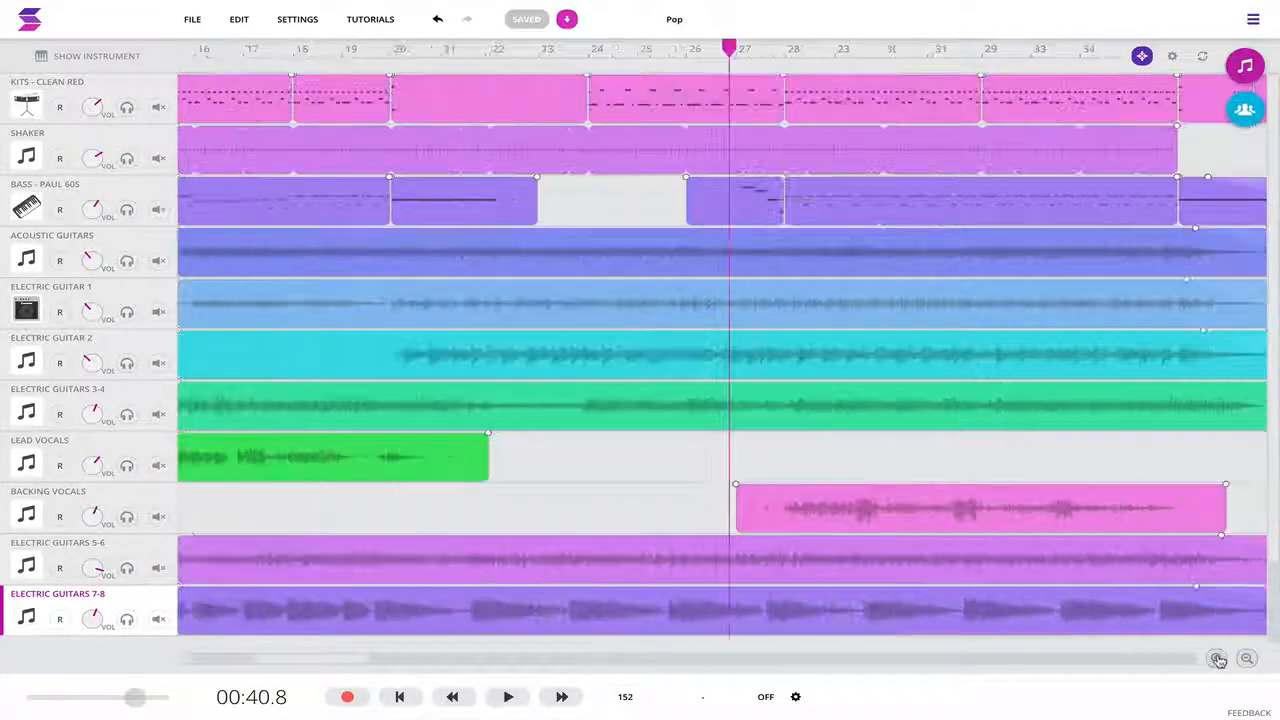
left_click(1218, 659)
left_click(1218, 659)
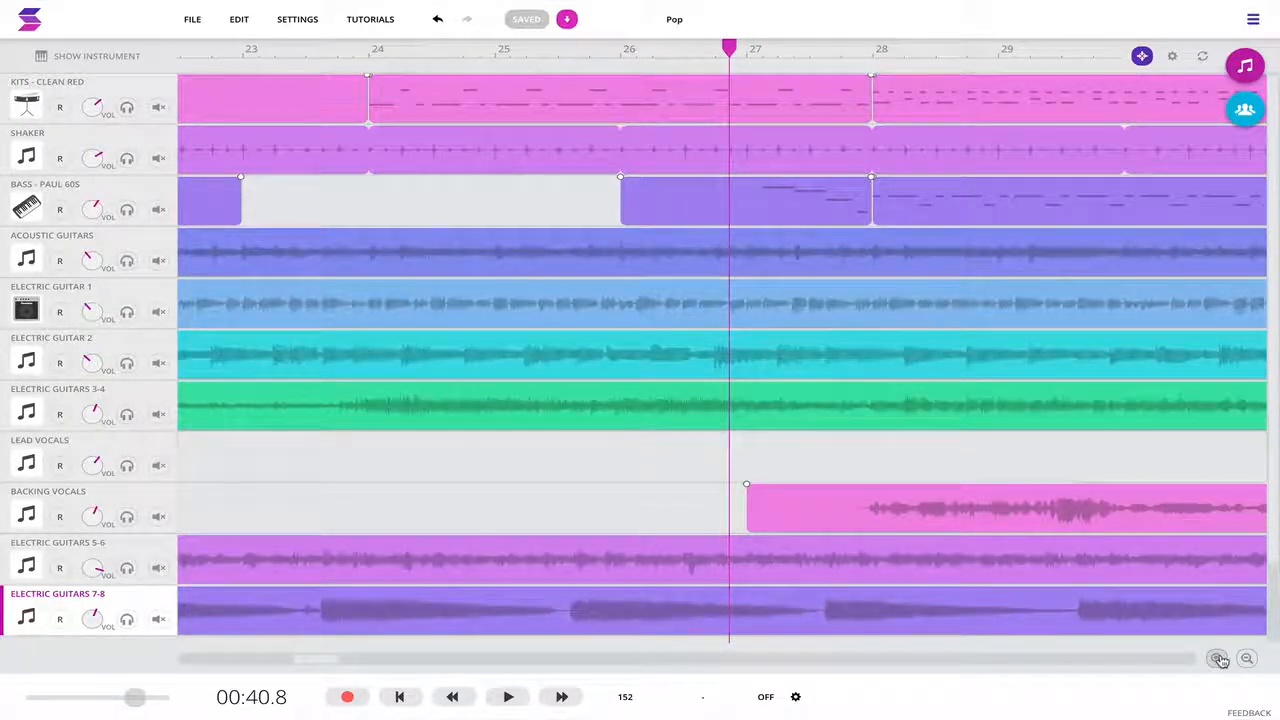
left_click(1246, 658)
left_click(1246, 658)
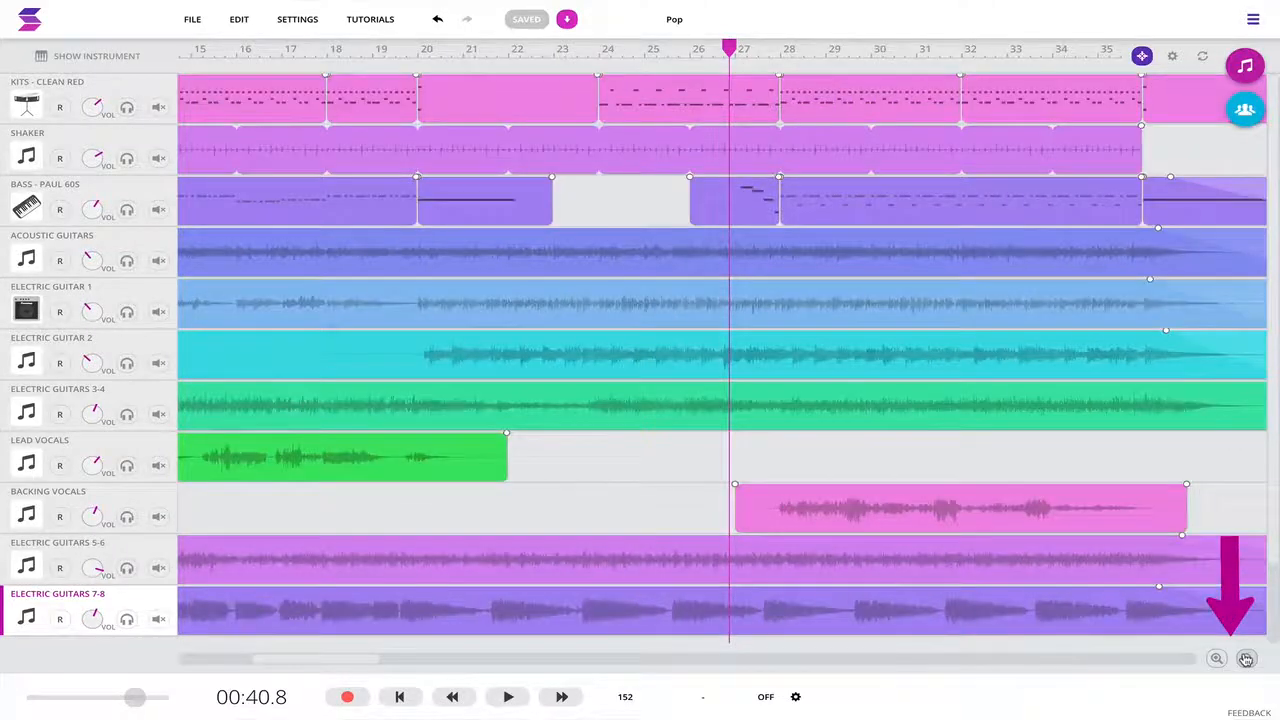
left_click(1246, 658)
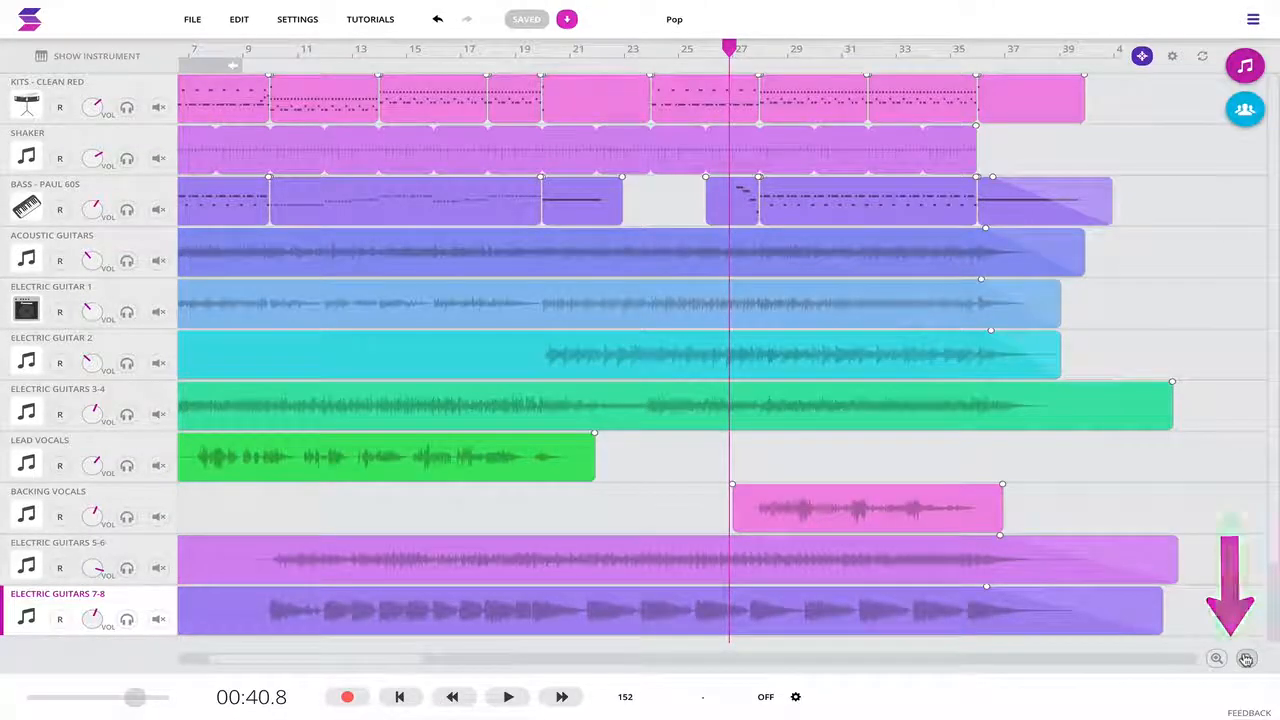
scroll(656, 203, "down", 3)
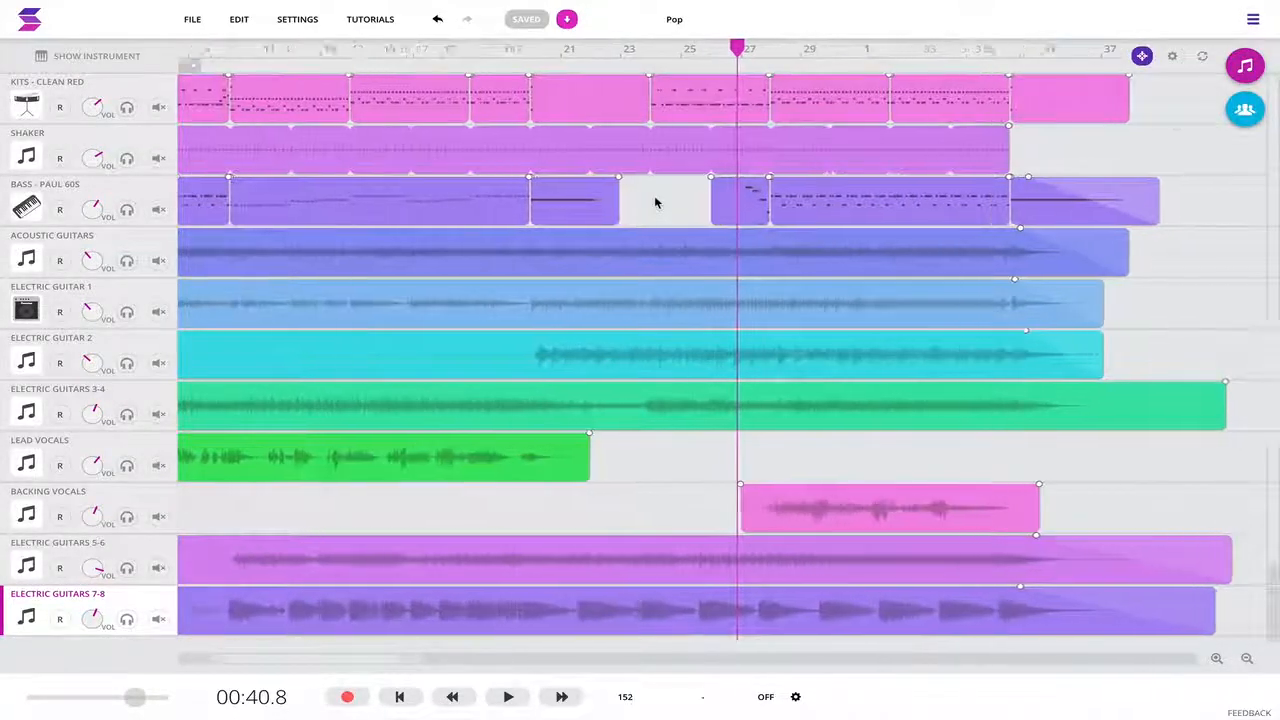
scroll(656, 203, "down", 1)
scroll(656, 203, "up", 1)
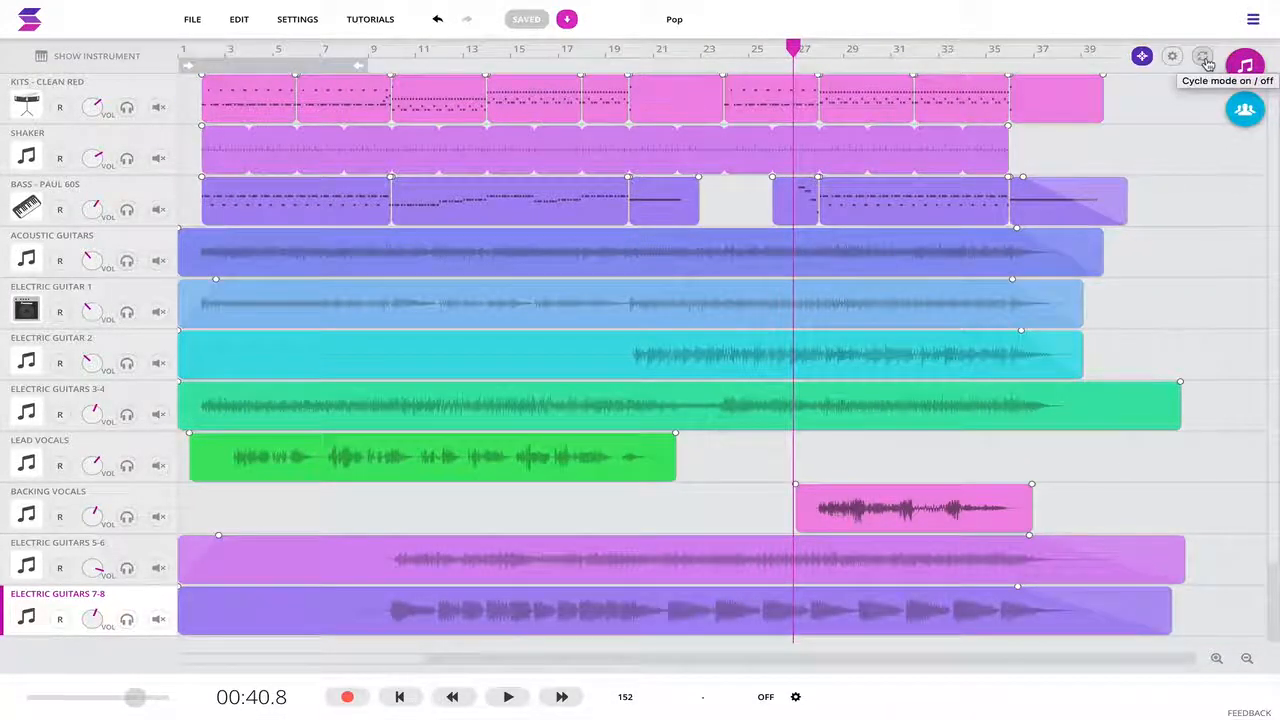
Step: Turn on cycle mode and play the loop between bars 2 and 4 before stopping playback
left_click(1205, 58)
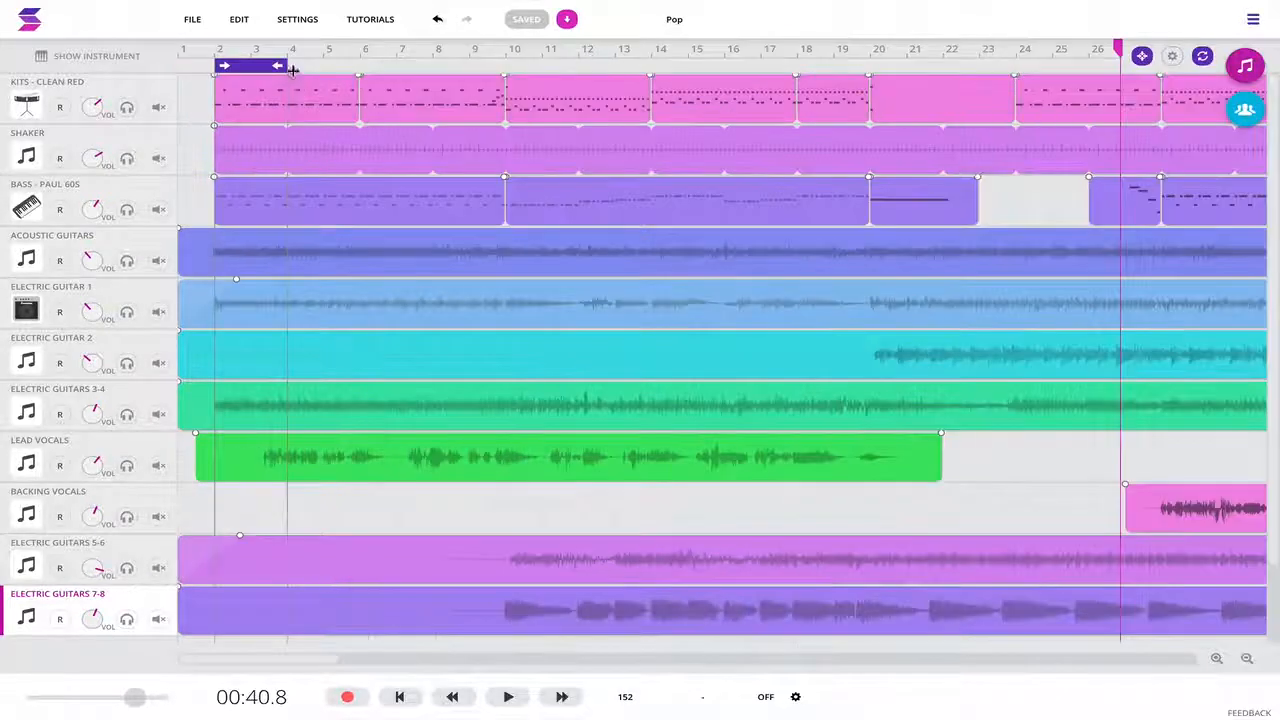
key("space")
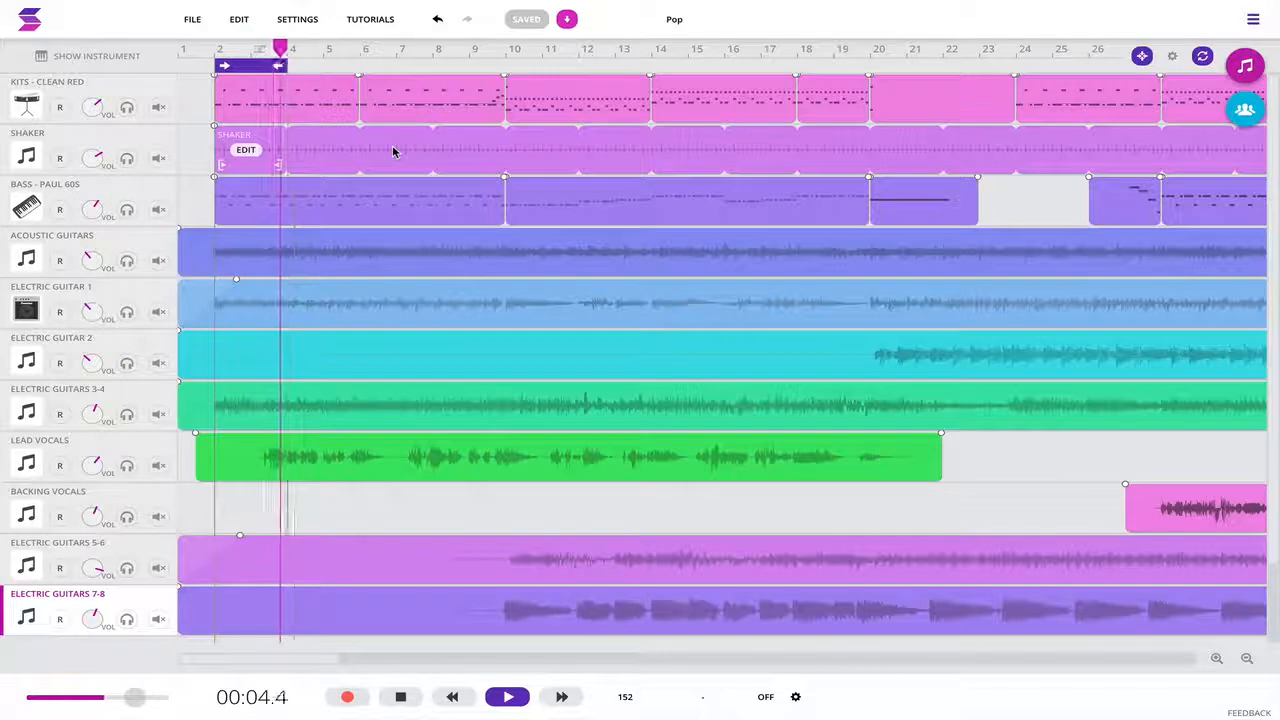
key("space")
Step: Extend the cycle region to three bars and move it to span bars 14 to 17
left_click_drag(281, 65, 538, 86)
left_click_drag(222, 66, 692, 80)
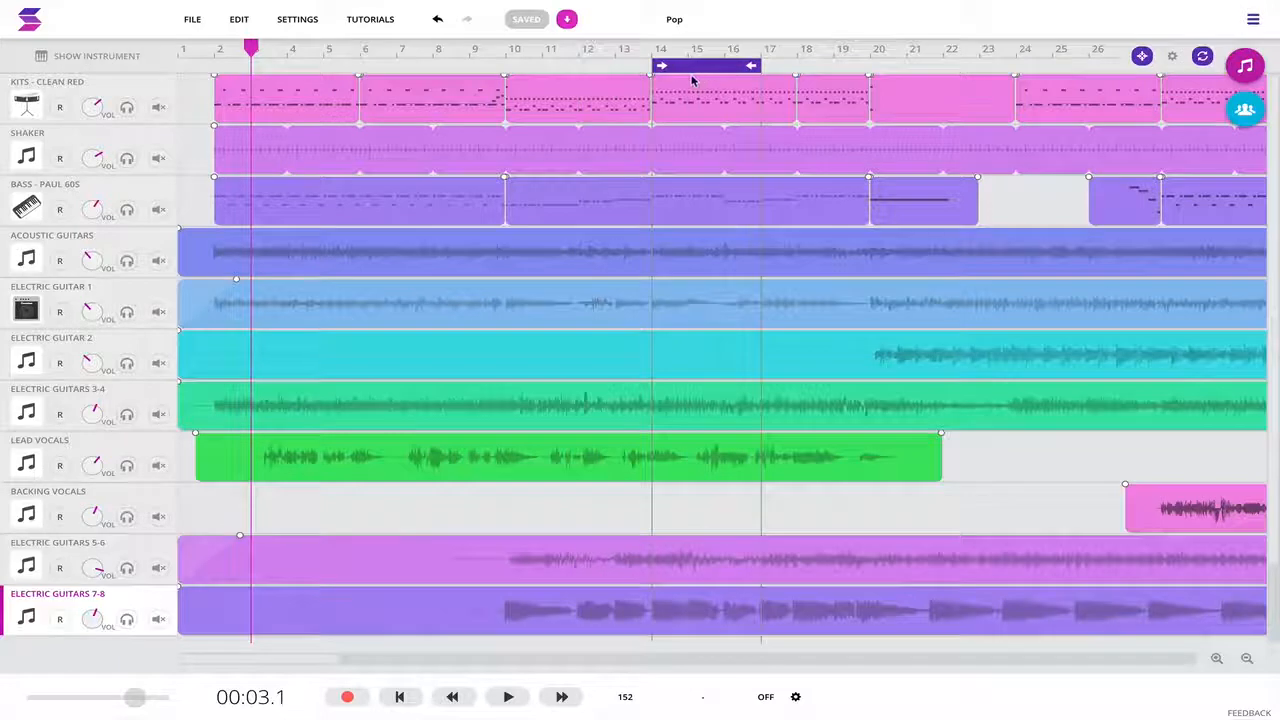
left_click(700, 72)
left_click(705, 70)
left_click(713, 70)
left_click(713, 70)
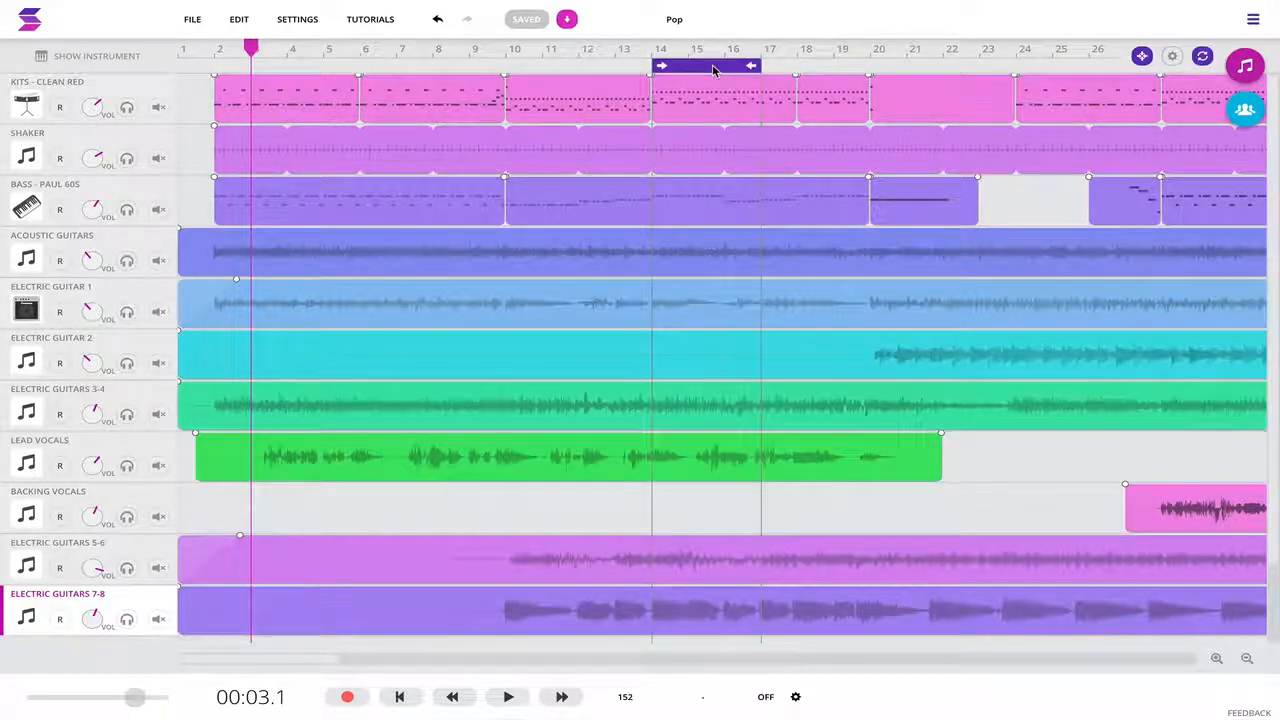
left_click(713, 70)
scroll(1000, 400, "down", 3)
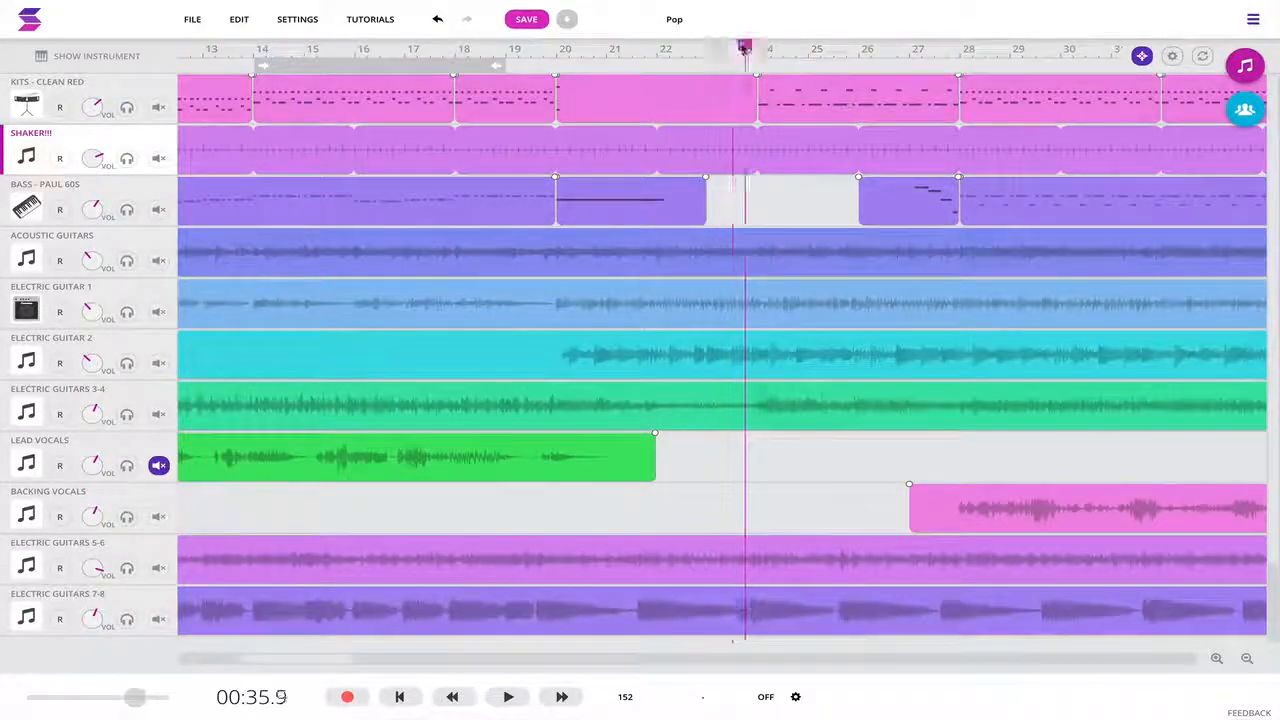
scroll(750, 48, "down", 1)
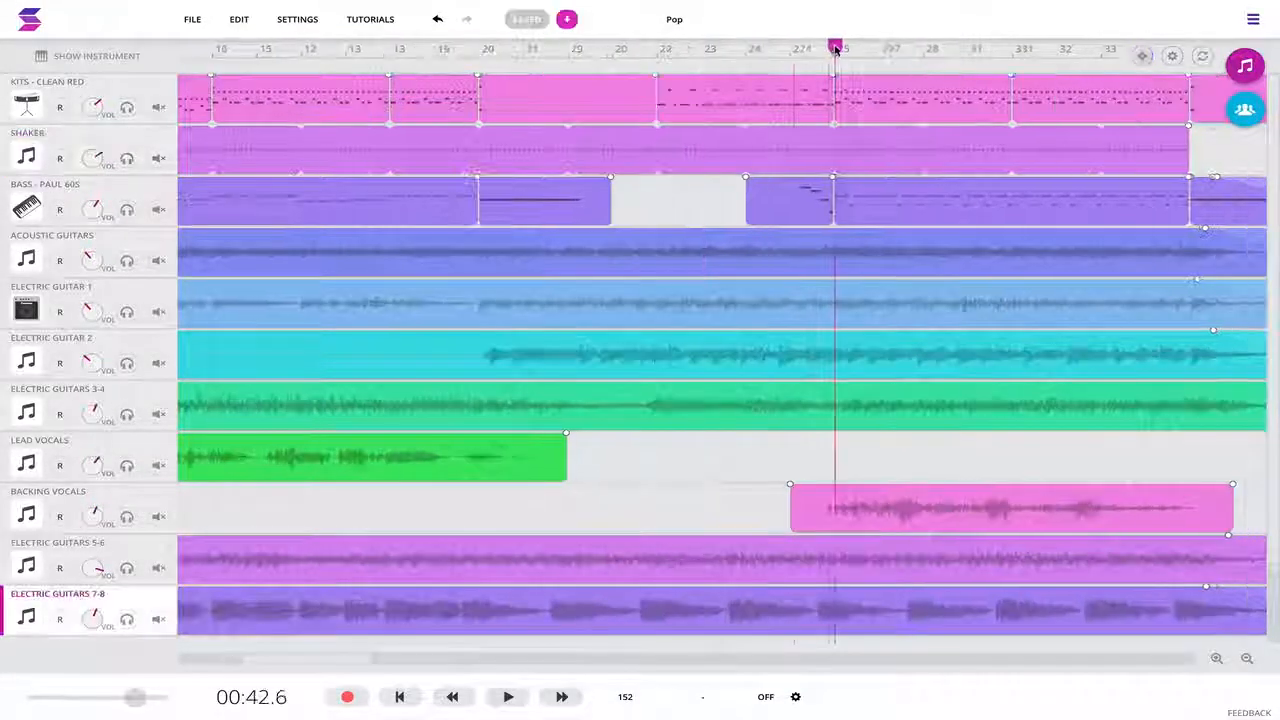
left_click_drag(840, 48, 778, 48)
mouse_move(778, 48)
left_mouse_down()
mouse_move(792, 48)
mouse_move(764, 48)
left_mouse_up()
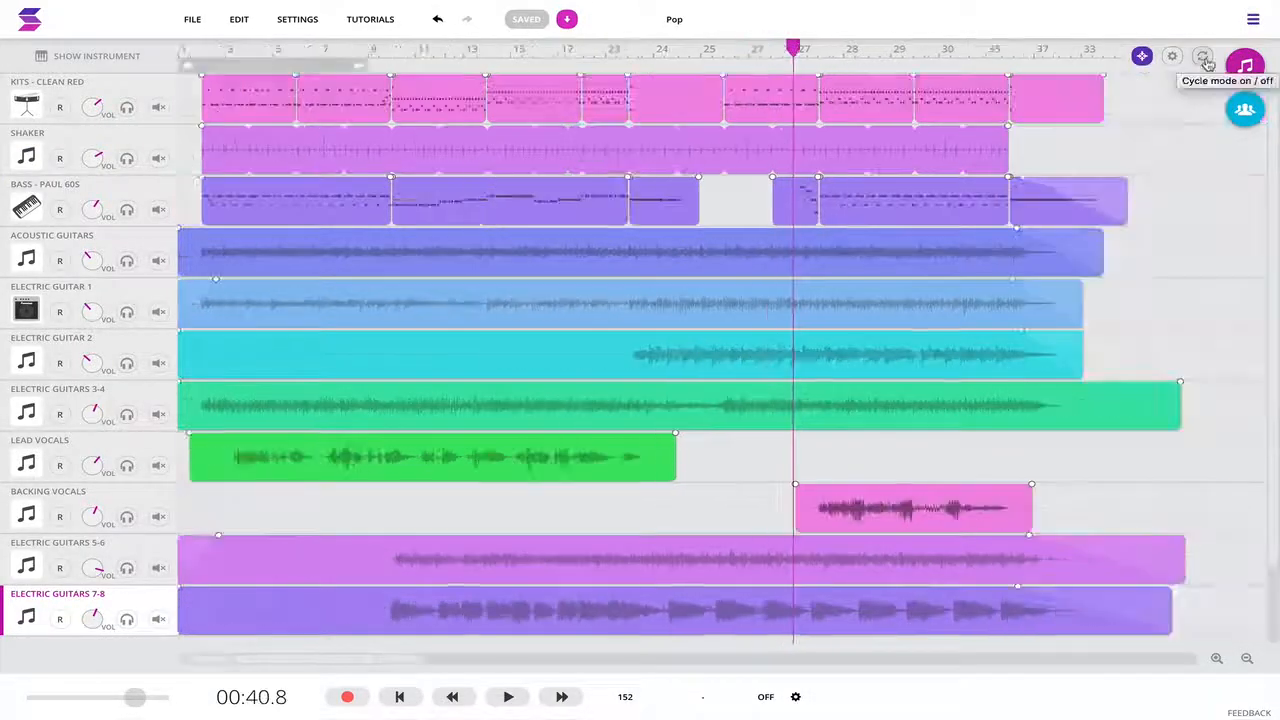
left_click(1204, 58)
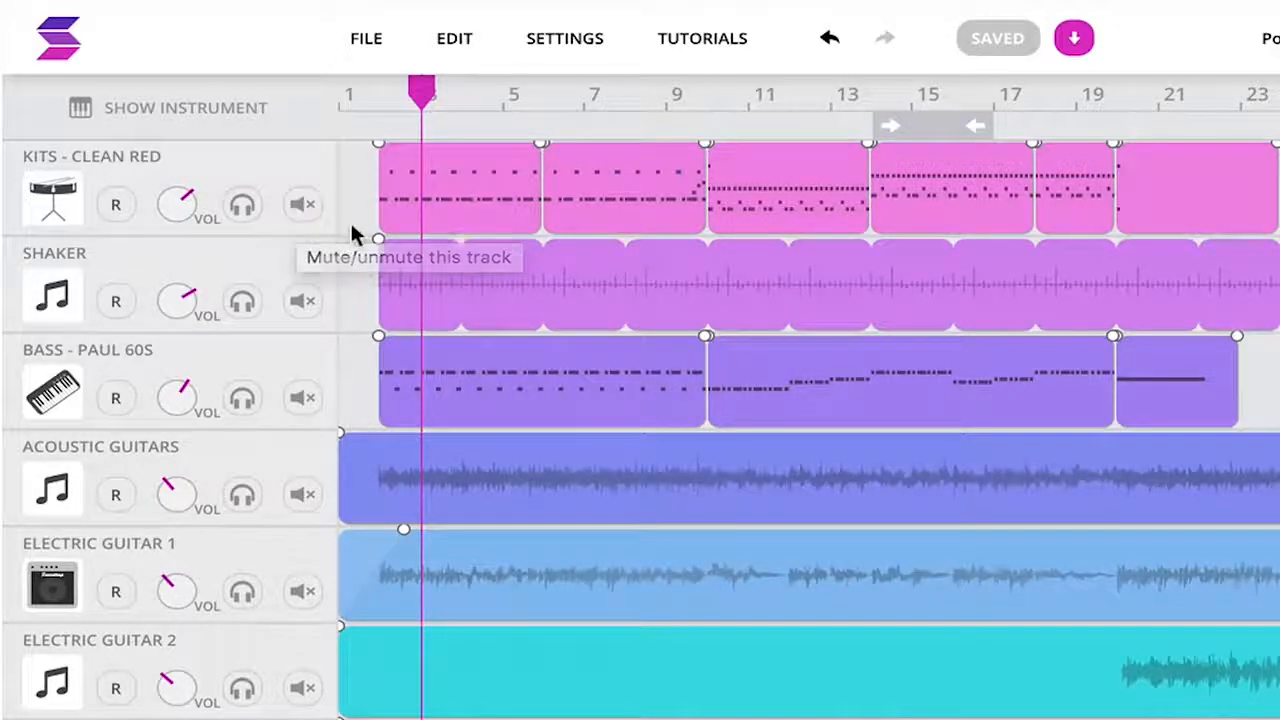
Step: Try the record-arm, solo and mute switches of the Kits - Clean Red track, turning each one off again
left_click(116, 206)
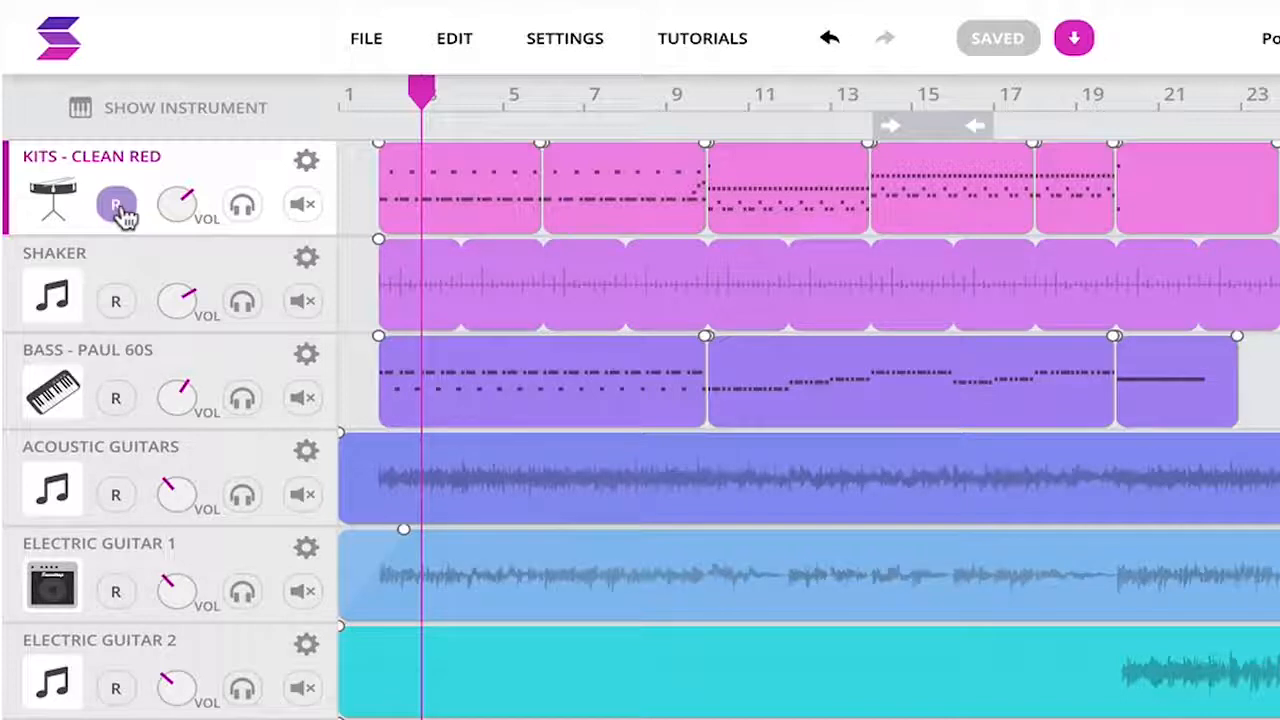
left_click(240, 208)
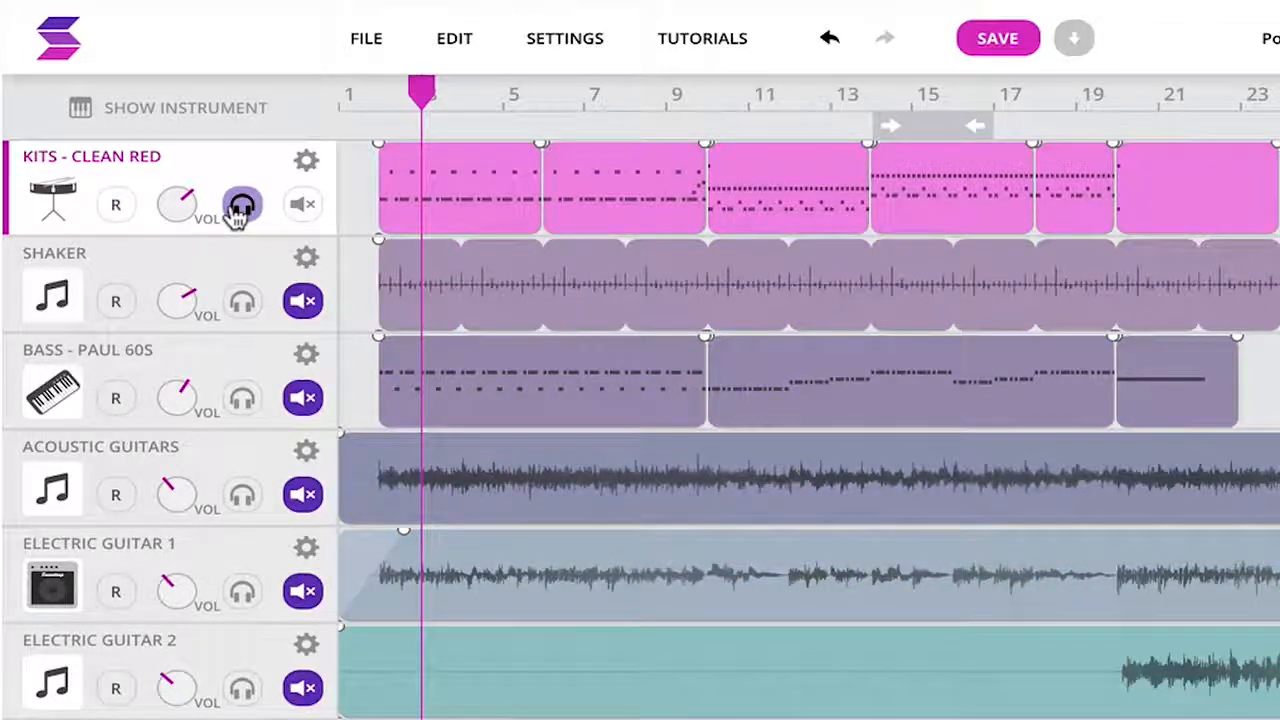
left_click(240, 208)
left_click(302, 205)
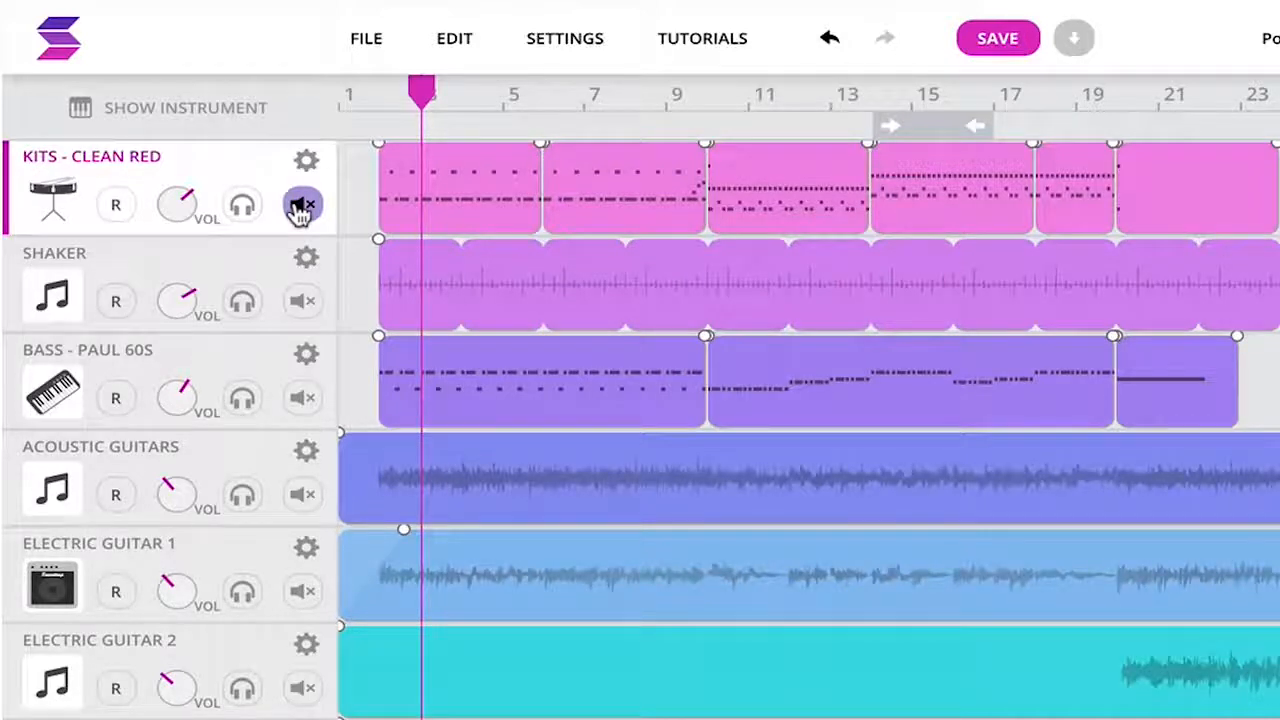
left_click(302, 205)
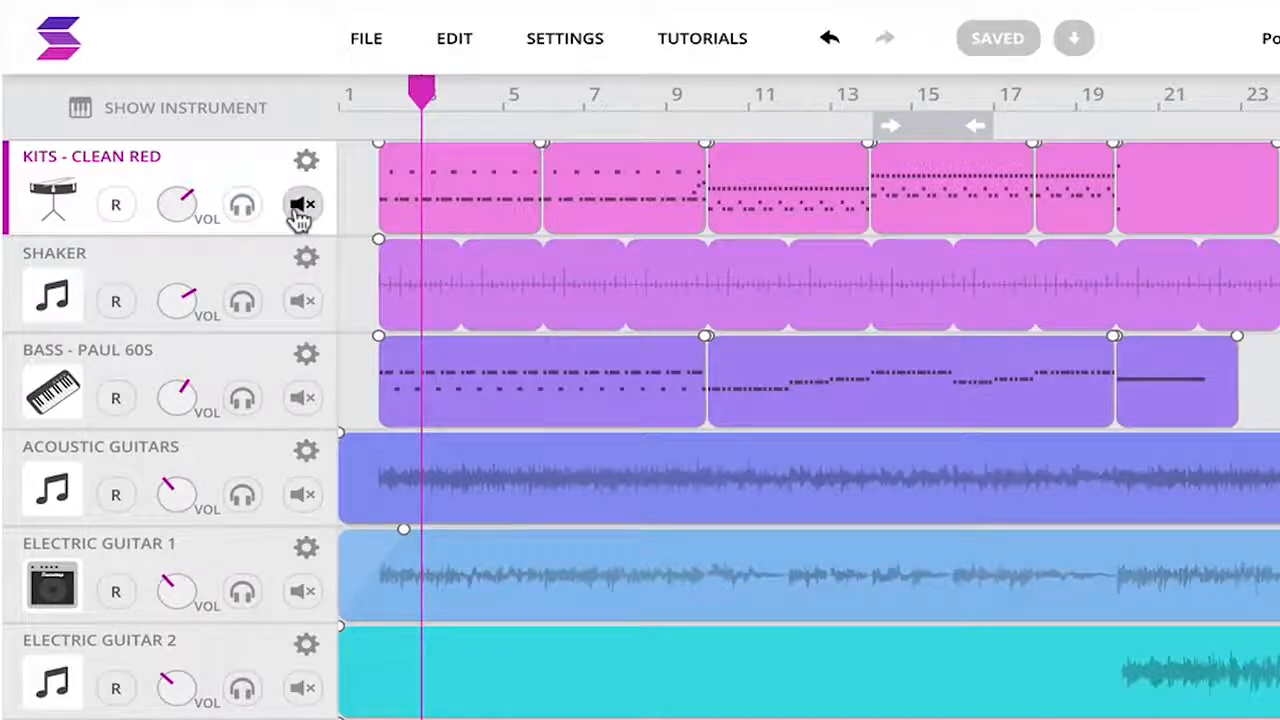
Step: Open the settings of the Shaker track
left_click(307, 258)
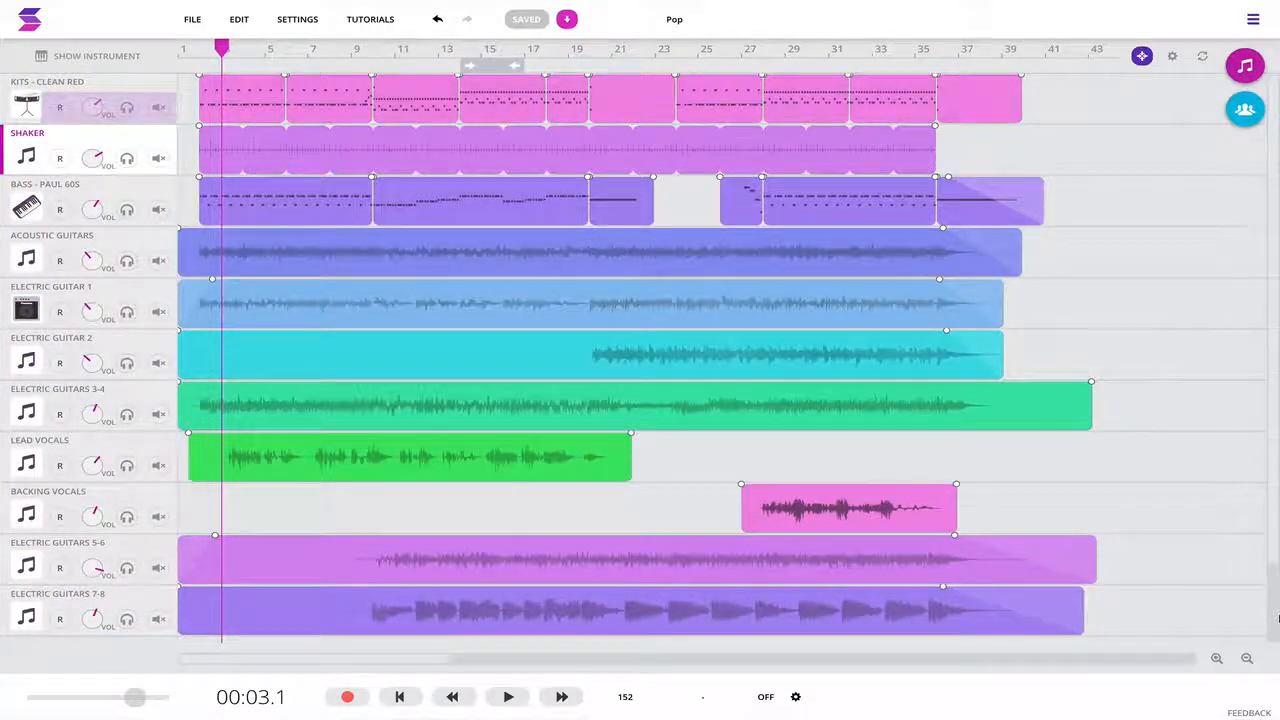
right_click(163, 137)
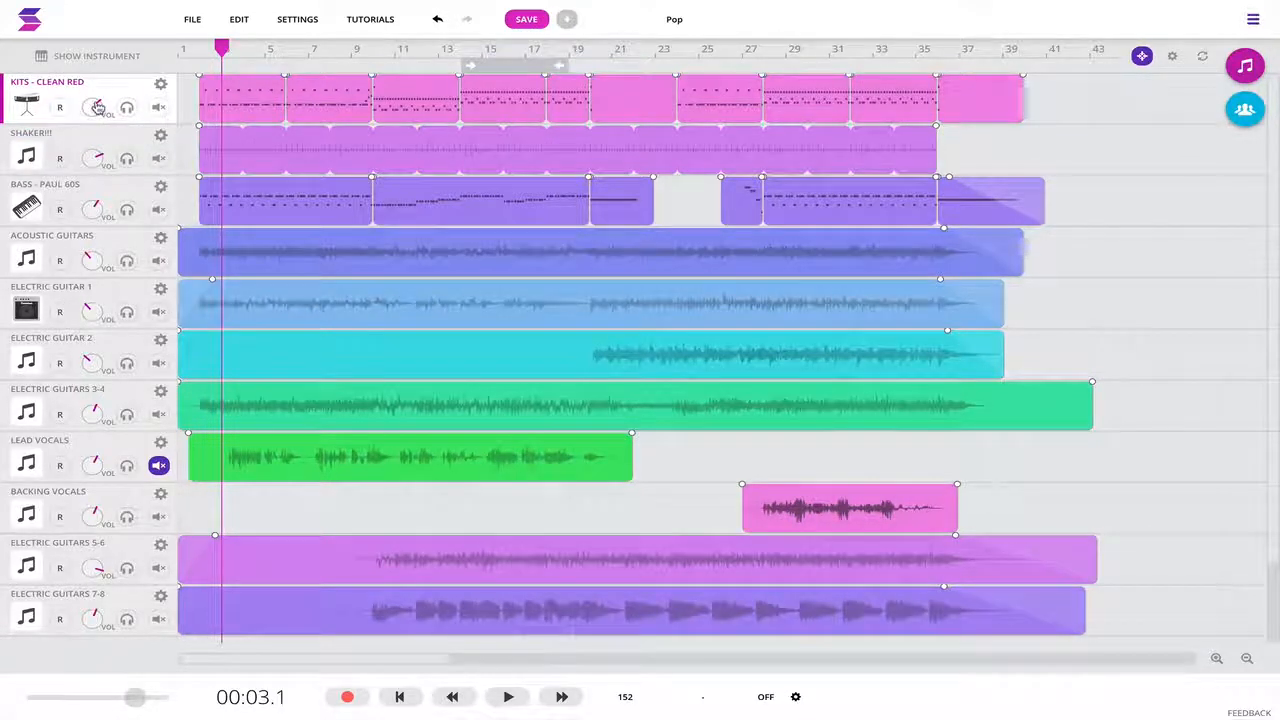
Step: Lower the volume of the Kits - Clean Red track and briefly toggle its solo on and off
left_click_drag(97, 107, 91, 146)
left_click(127, 107)
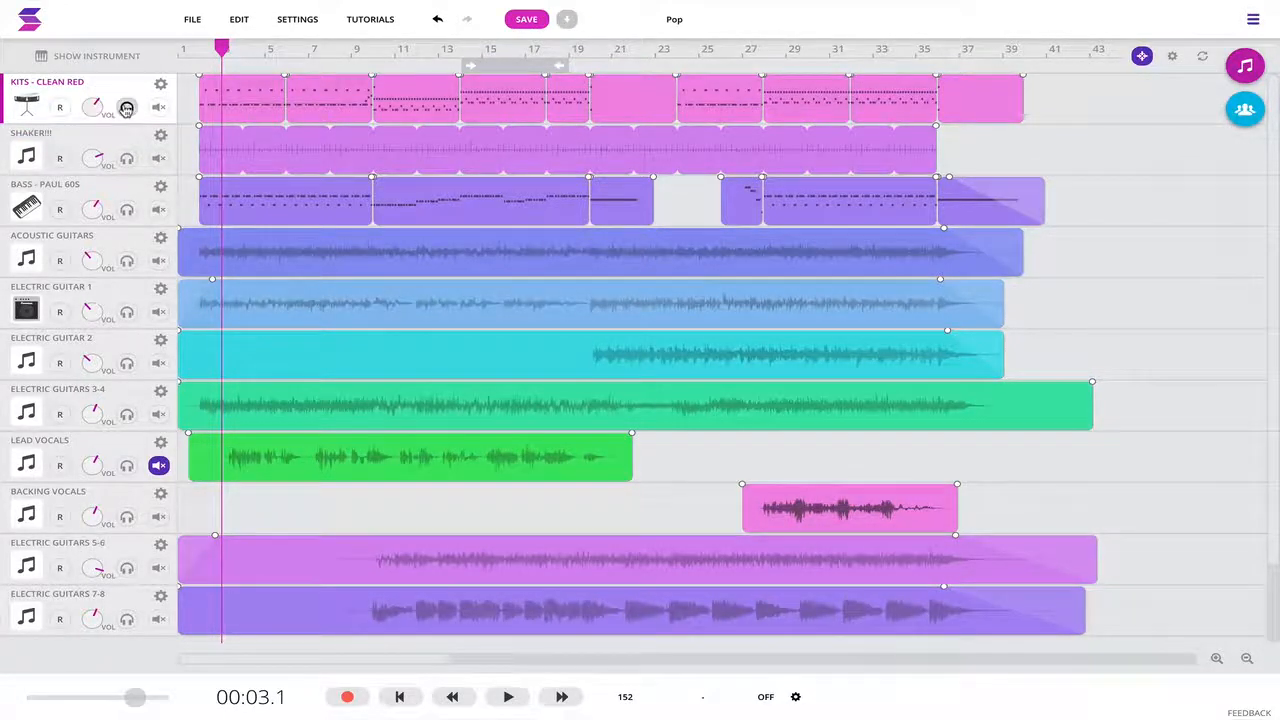
left_click(127, 107)
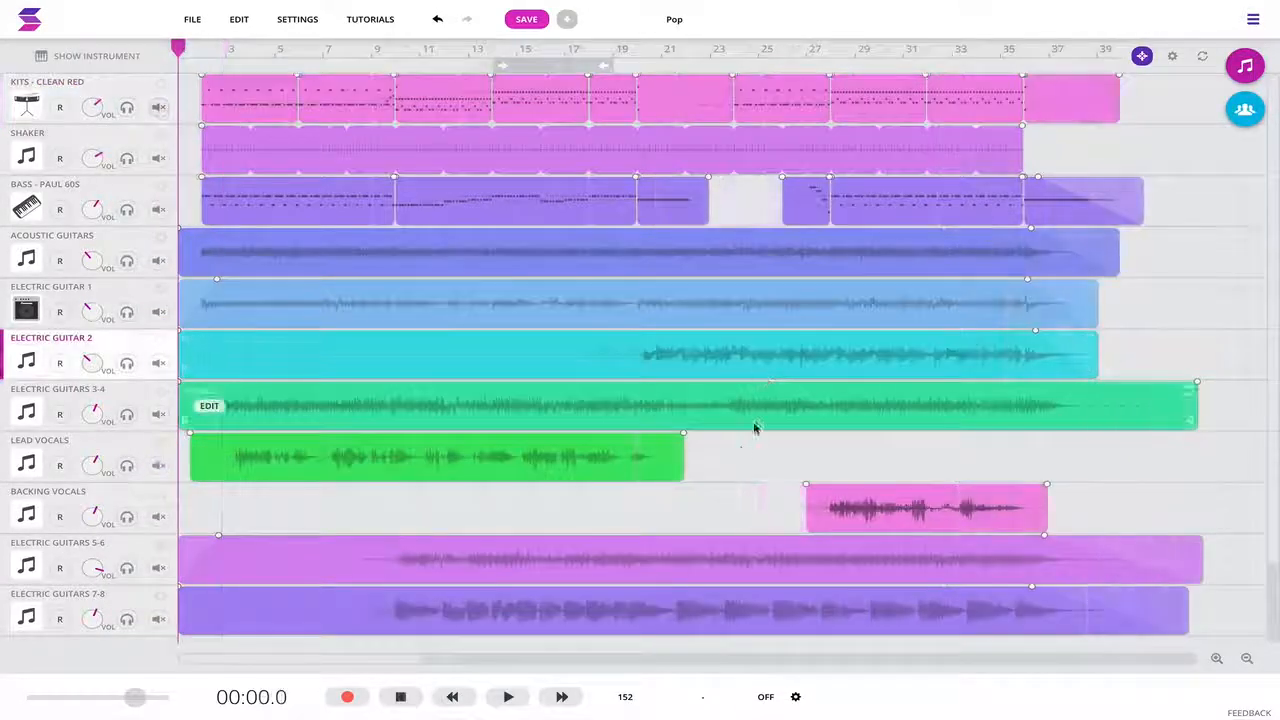
Step: Play the song from the start and briefly audition the Lead Vocals track in solo
left_click(508, 697)
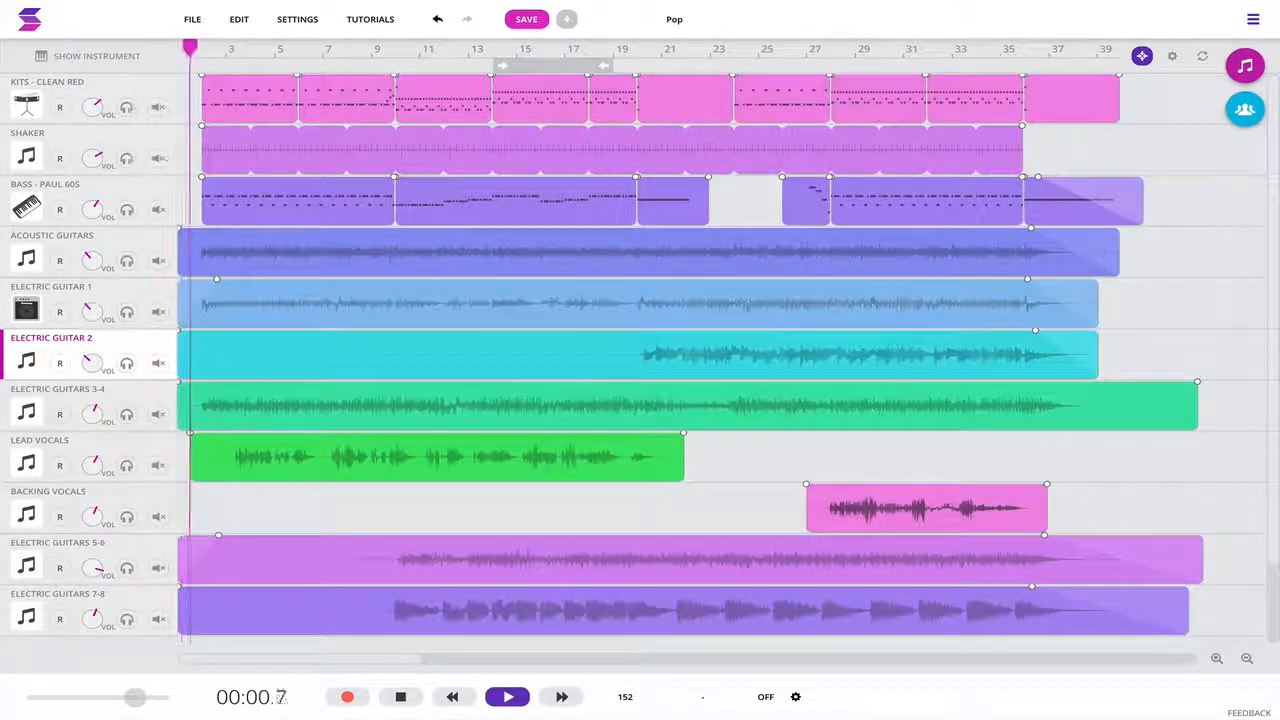
mouse_move(188, 374)
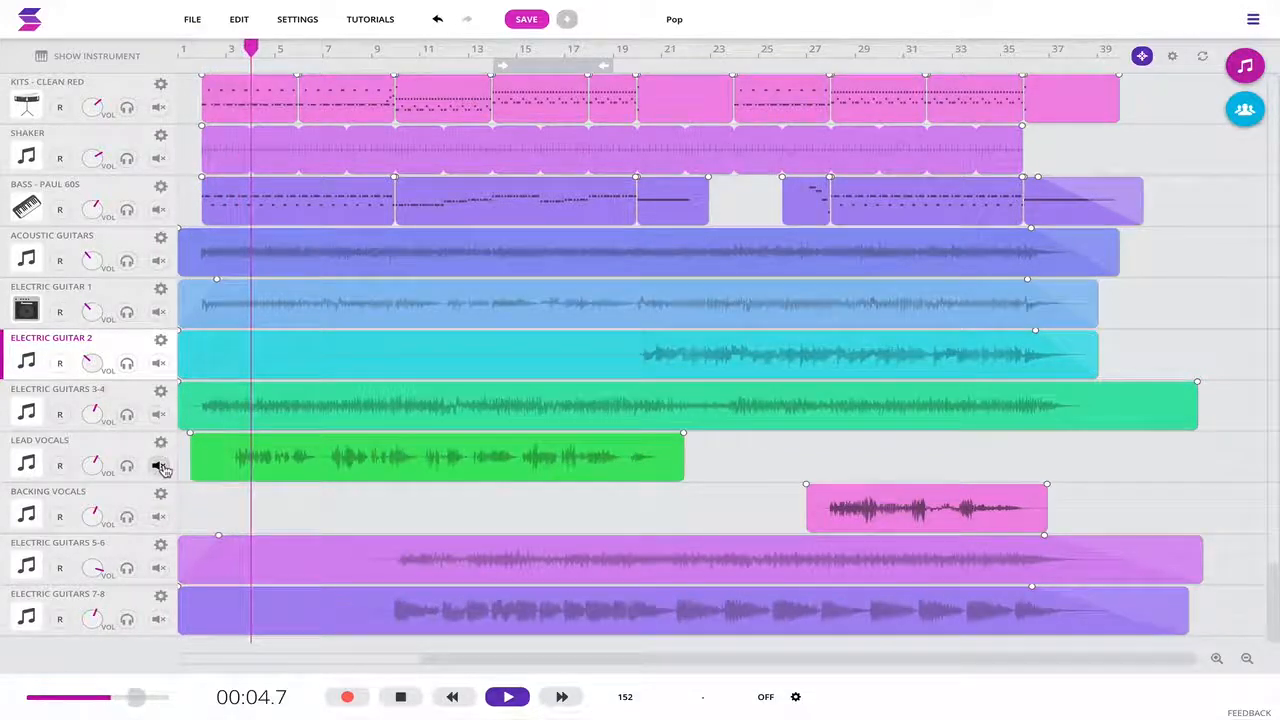
left_click(127, 467)
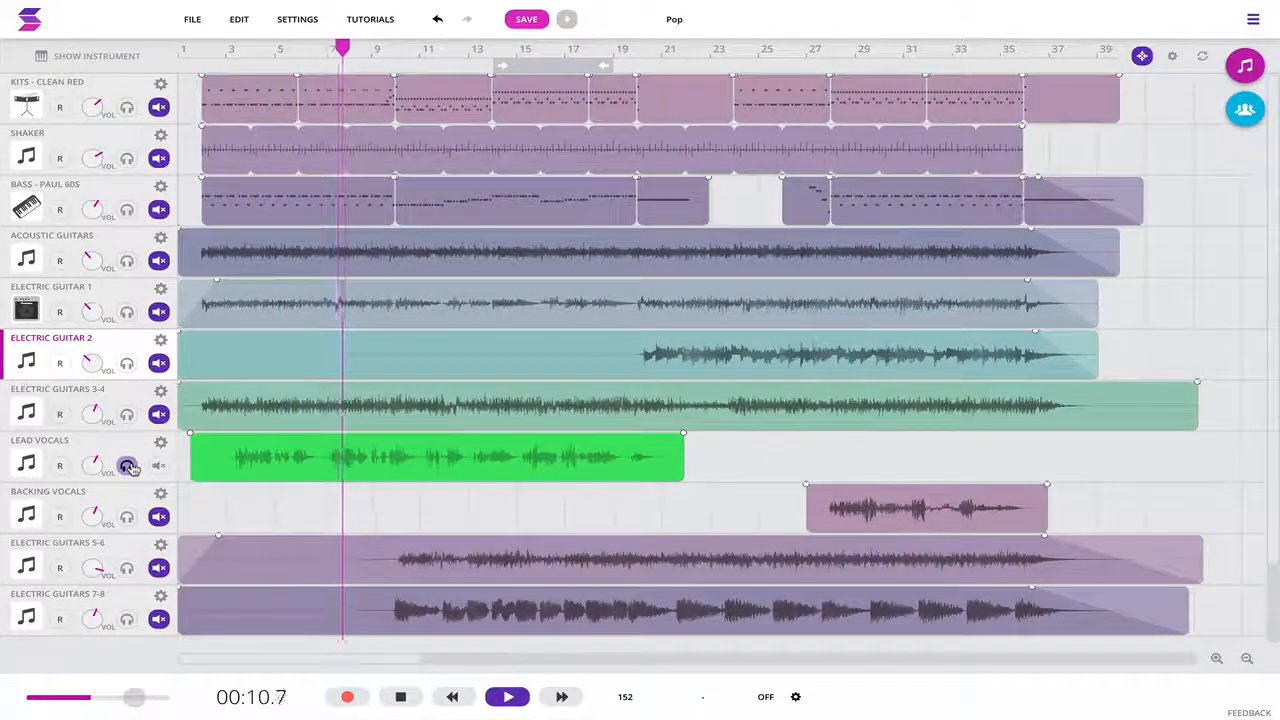
left_click(128, 467)
Step: Mute the Lead Vocals track and briefly audition the Electric Guitars 3-4 track in solo during playback
left_click(157, 467)
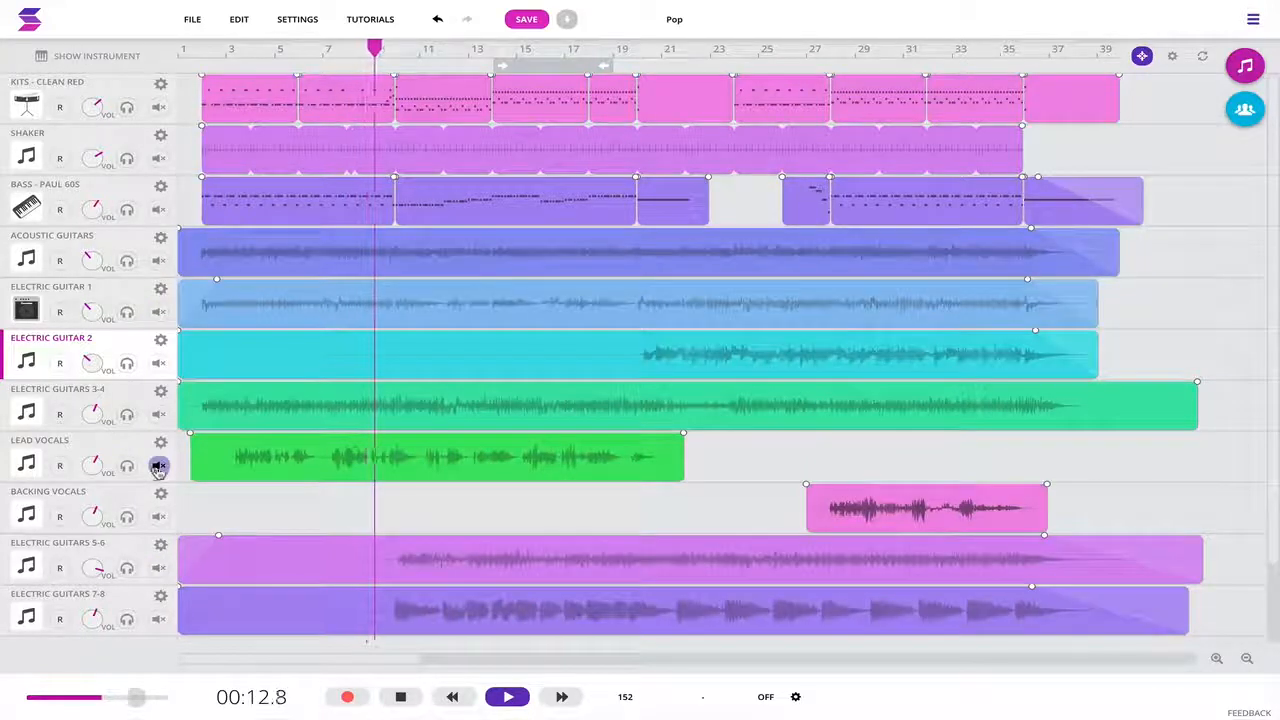
left_click(129, 415)
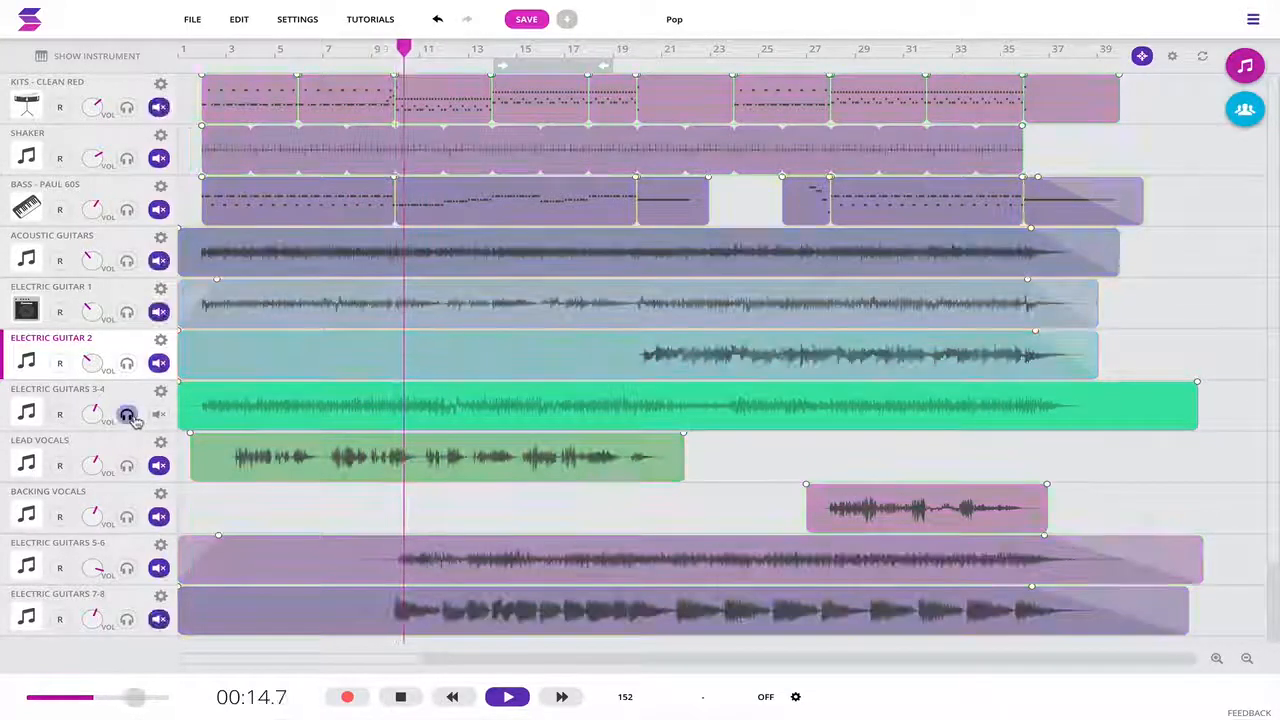
left_click(128, 415)
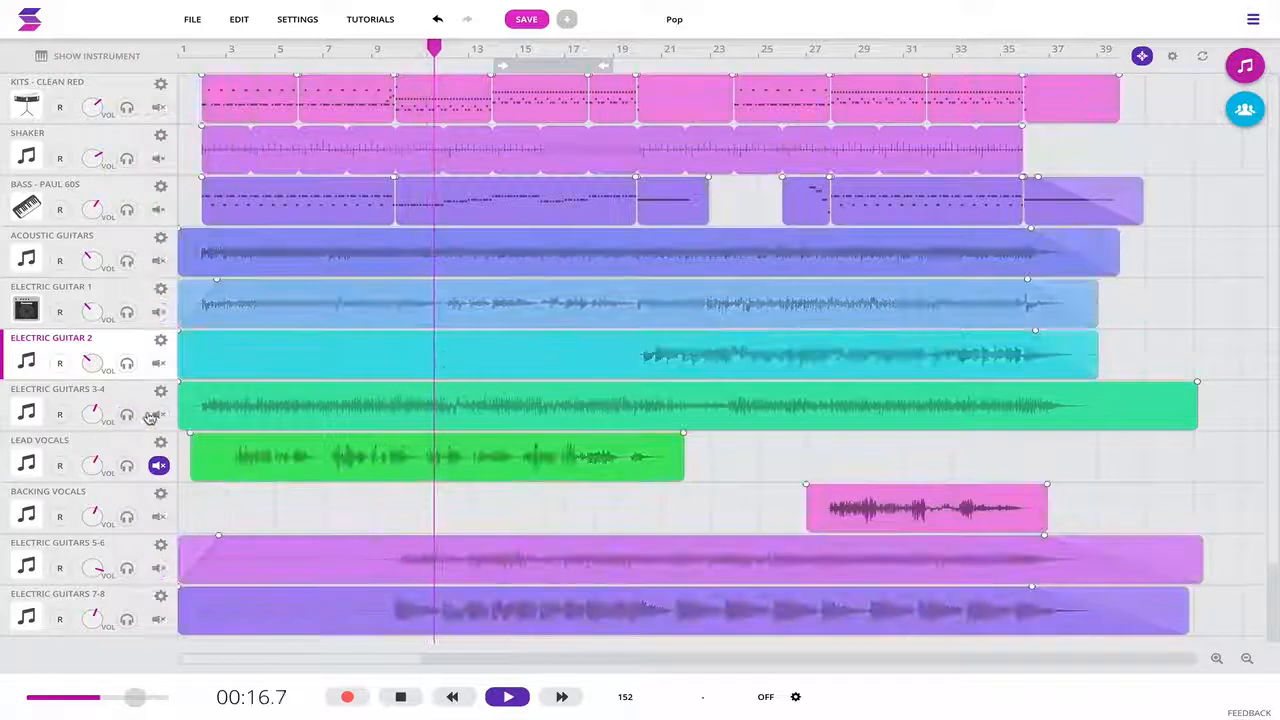
Step: Turn on cycle mode for the loop region between about bars 14 and 19 during playback, and switch it back off
left_click(574, 59)
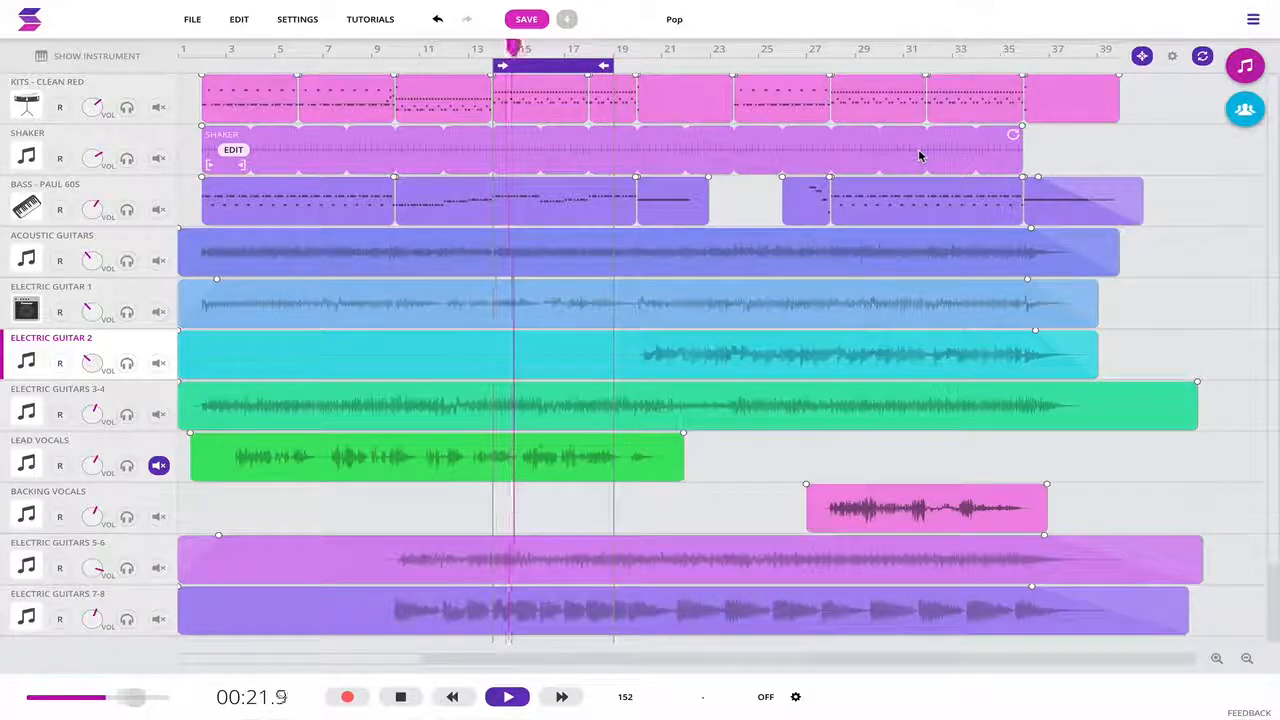
left_click(567, 67)
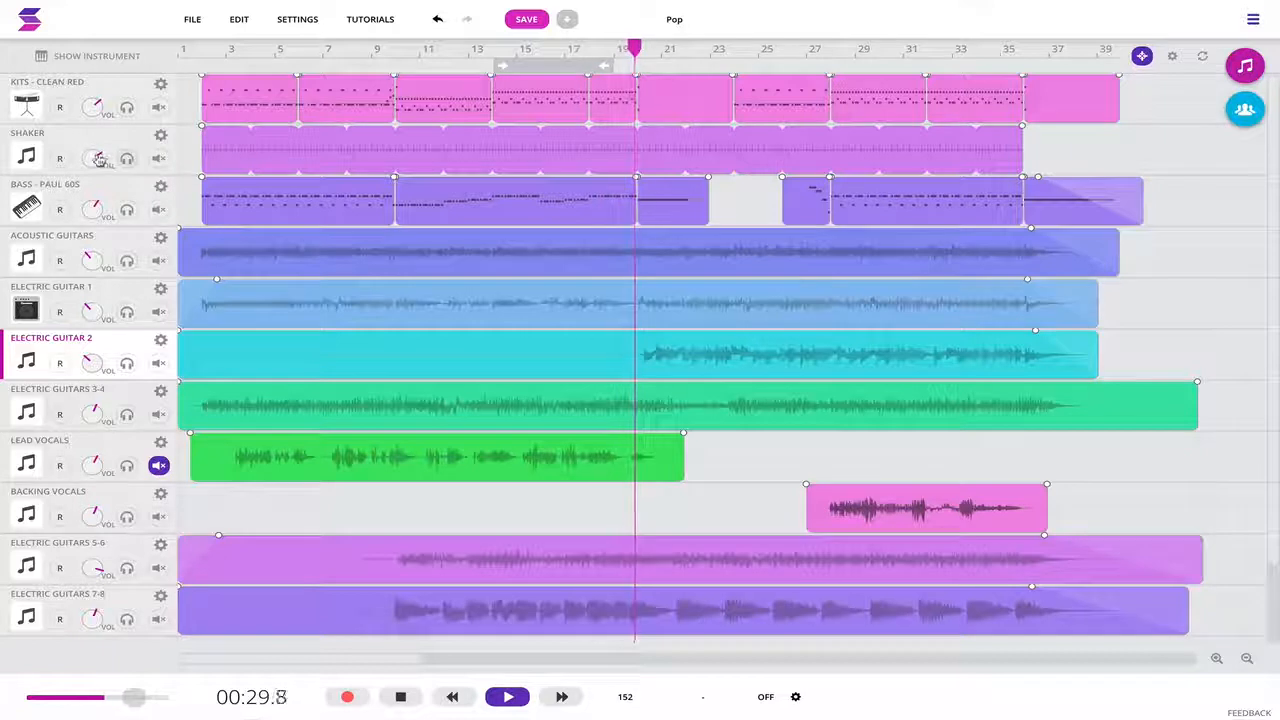
Step: Raise the volume of the Shaker track and briefly toggle its solo on and off
mouse_move(96, 158)
left_mouse_down()
mouse_move(120, 82)
mouse_move(108, 138)
left_mouse_up()
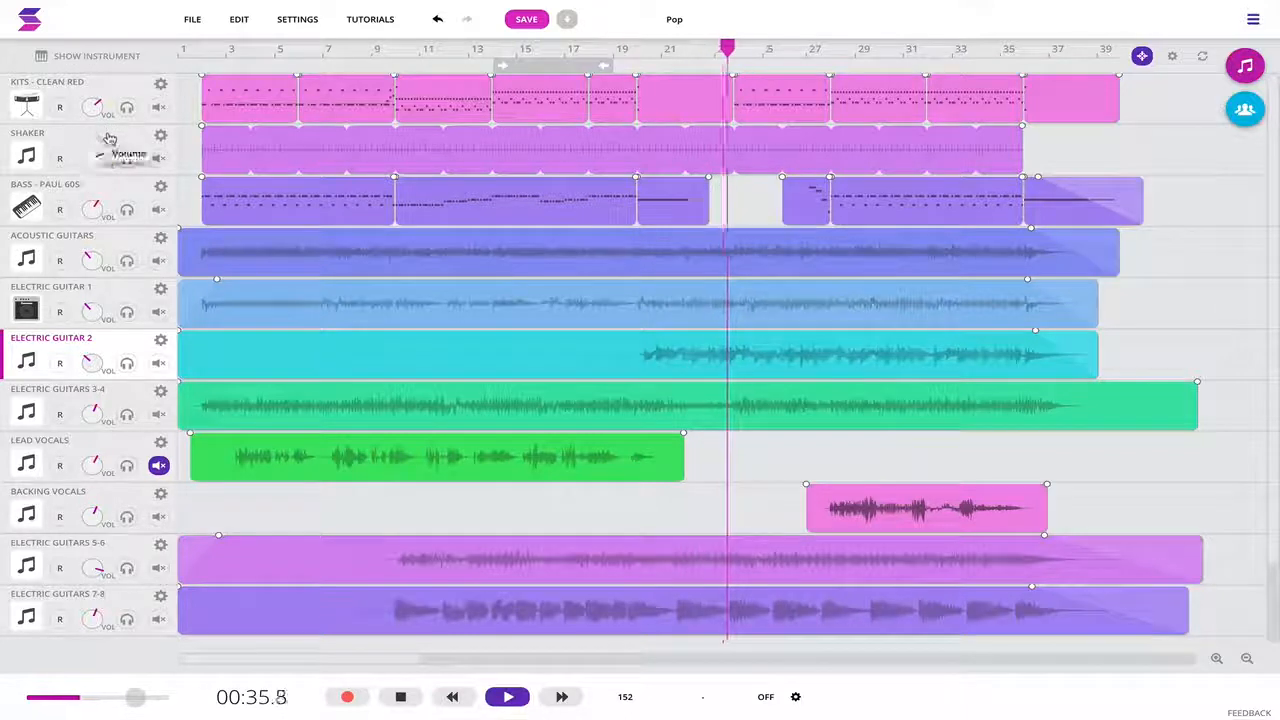
left_click(127, 160)
left_click(127, 160)
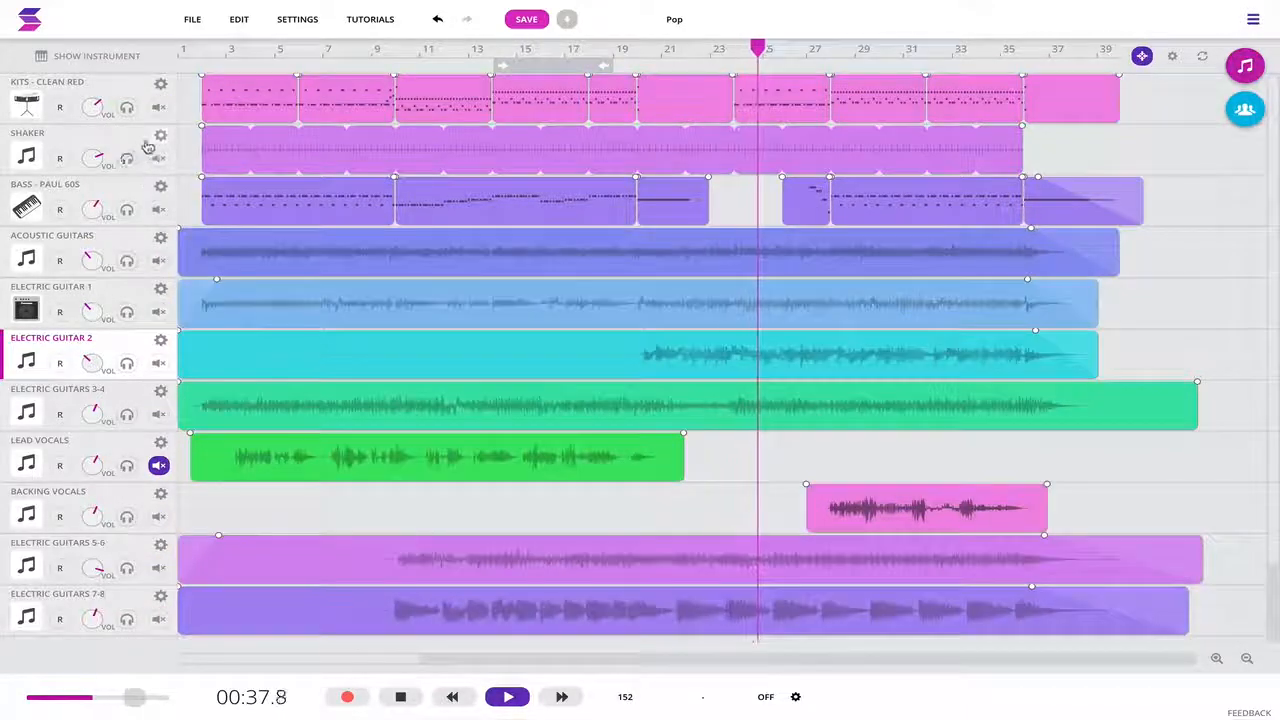
Step: Rename the Shaker track as "Shaker!!!"
left_click(160, 136)
left_click(200, 147)
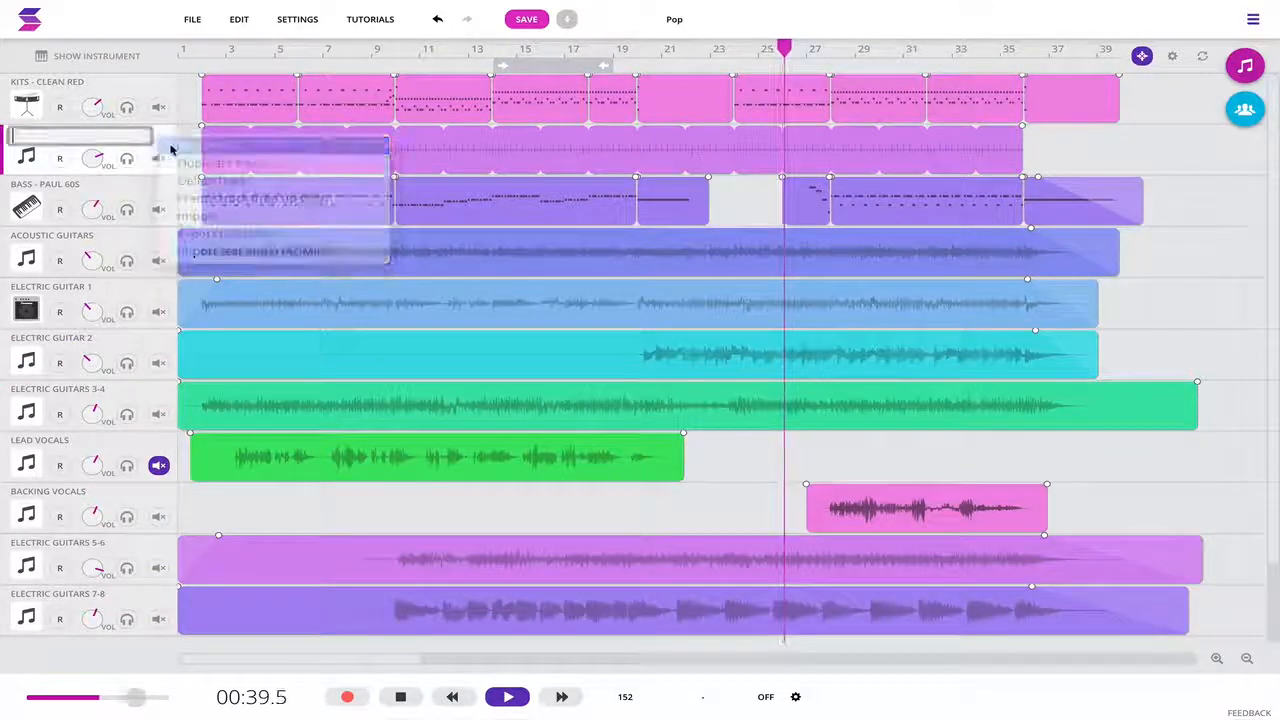
type("Shaker!!!")
key("Return")
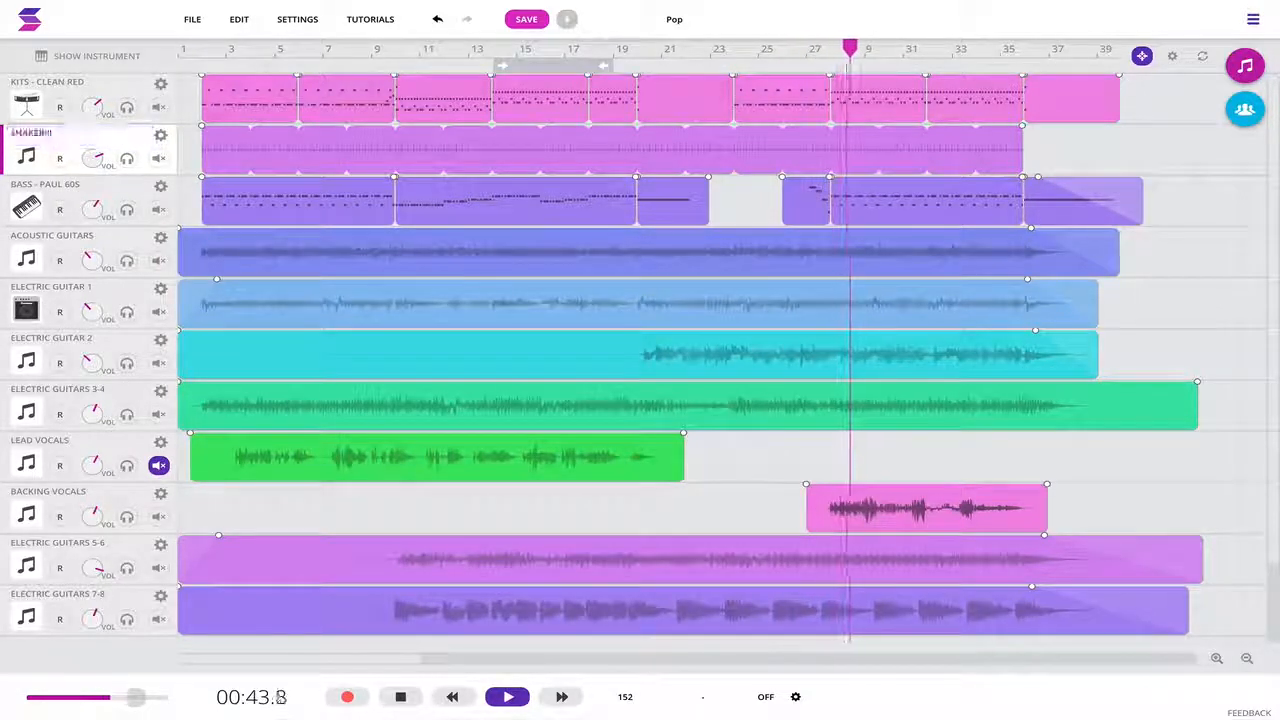